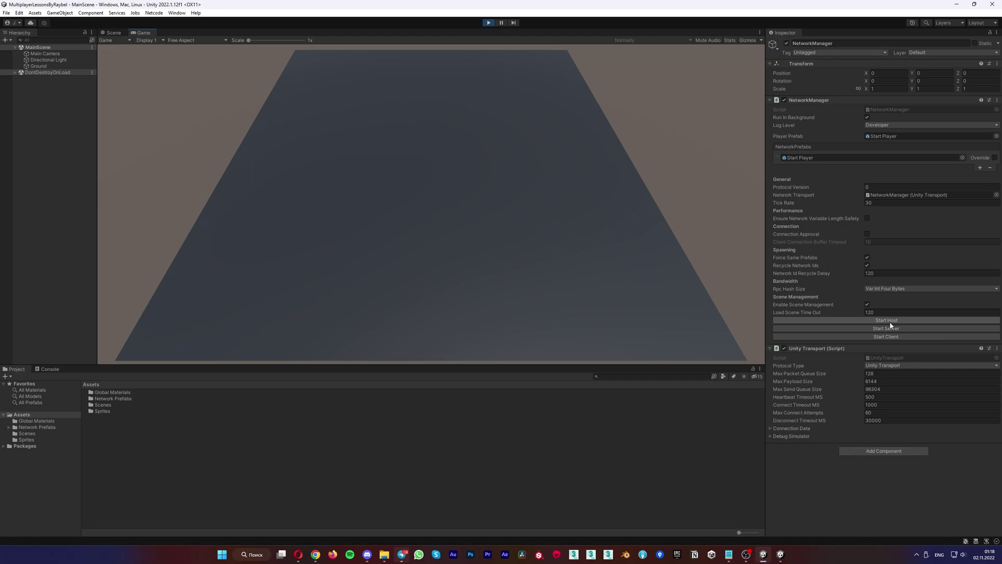
# Step: Start the running scene as host from the NetworkManager component
pyautogui.click(892, 320)
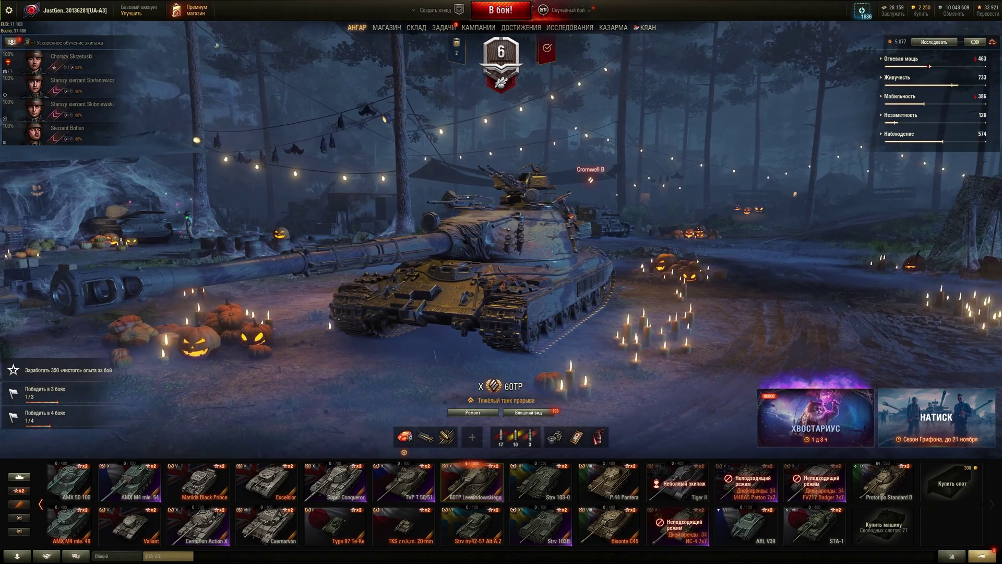
# Step: Disconnect from the World of Tanks server, confirm with 'Да', and check the login server list
pyautogui.click(8, 10)
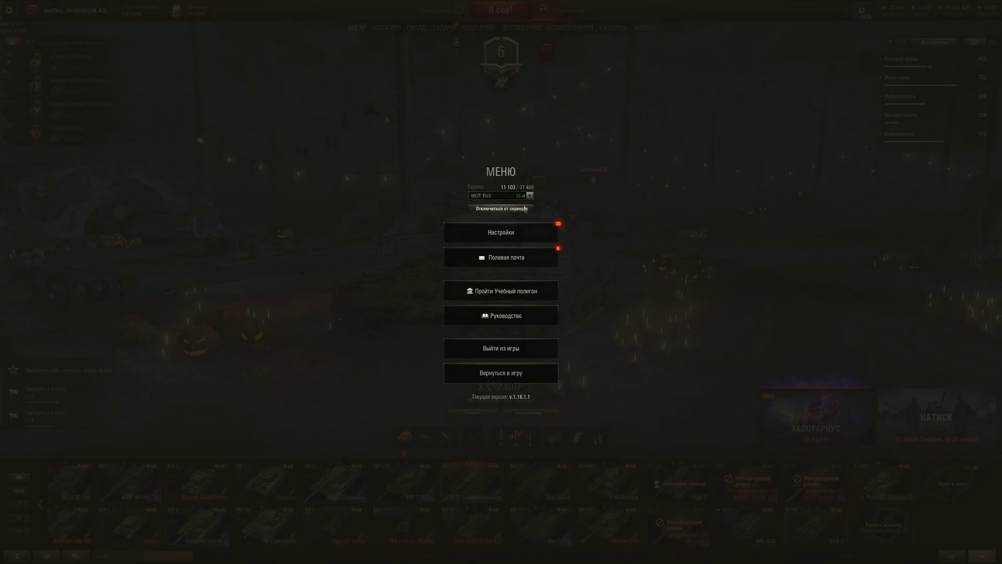
pyautogui.click(501, 208)
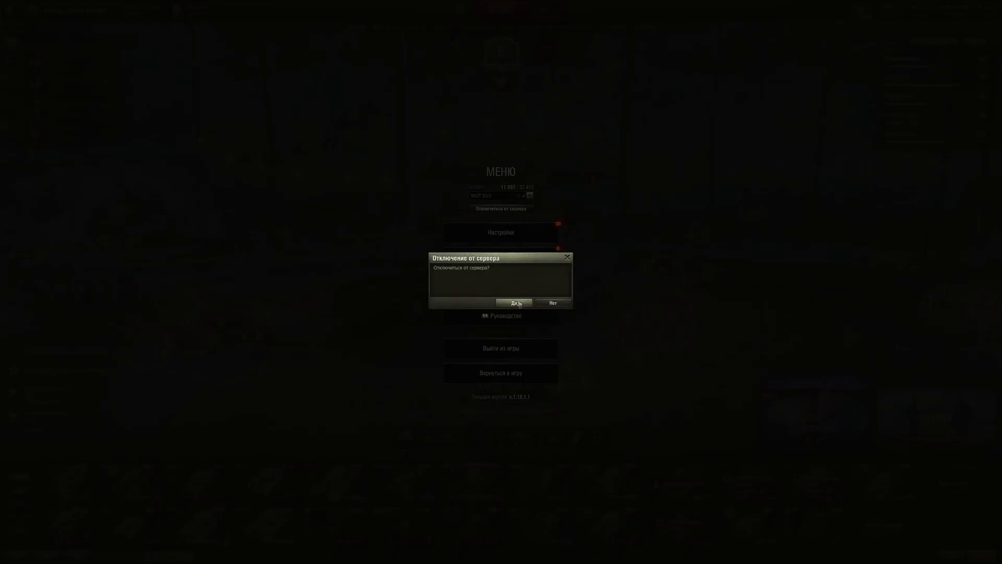
pyautogui.click(519, 303)
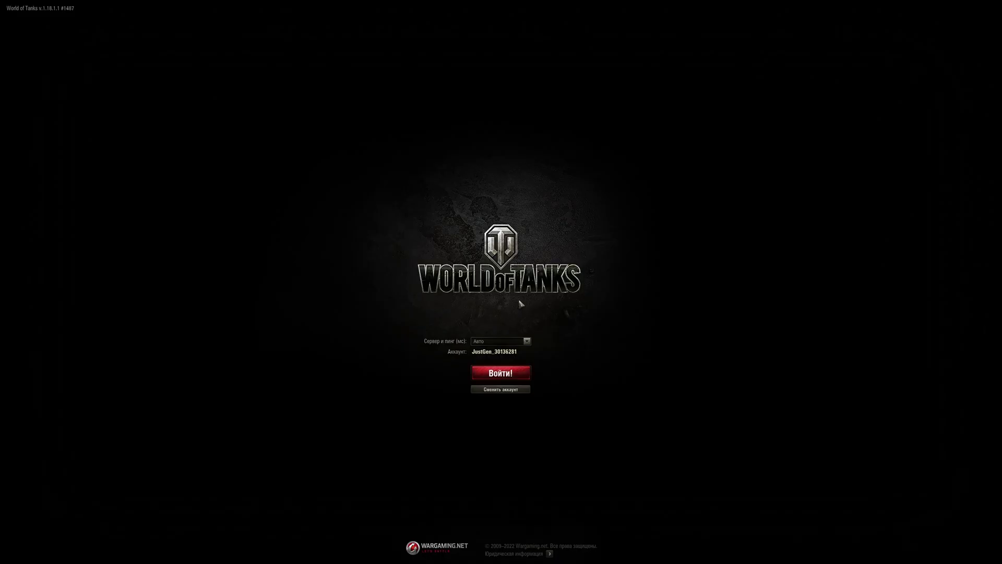
pyautogui.click(519, 342)
pyautogui.click(520, 342)
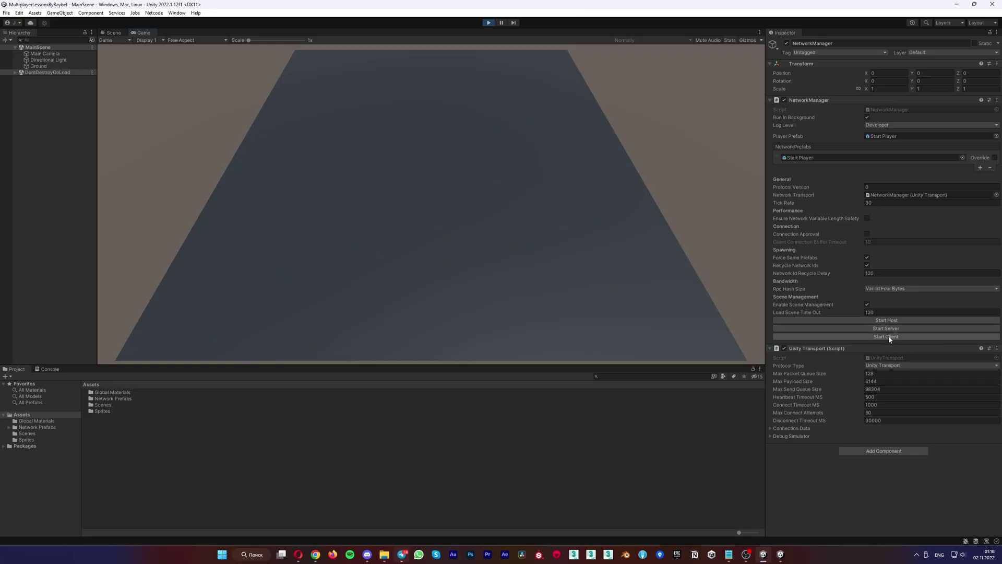
# Step: Start the Unity scene as host from NetworkManager
pyautogui.click(892, 320)
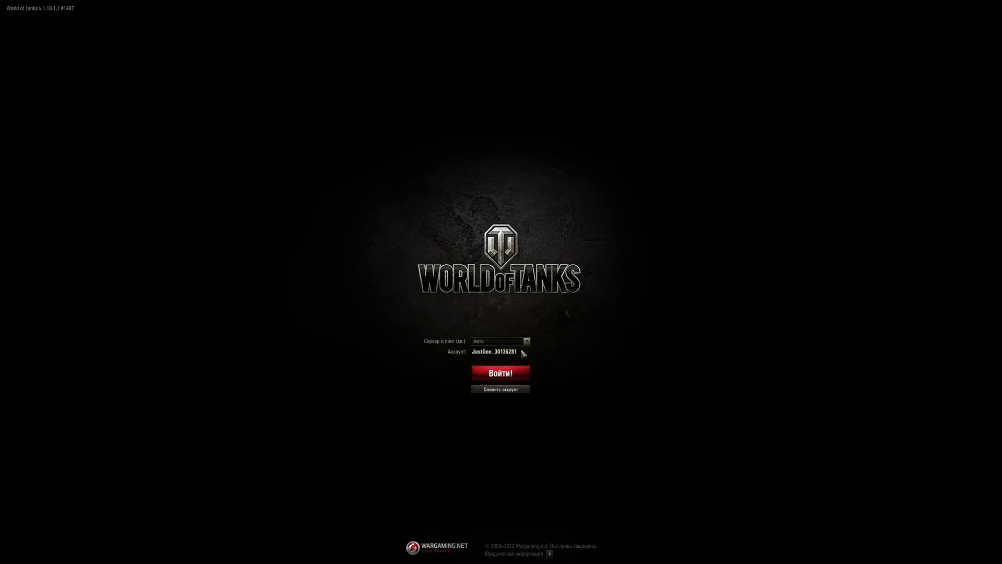
# Step: Open the World of Tanks game server list on the login screen
pyautogui.click(526, 341)
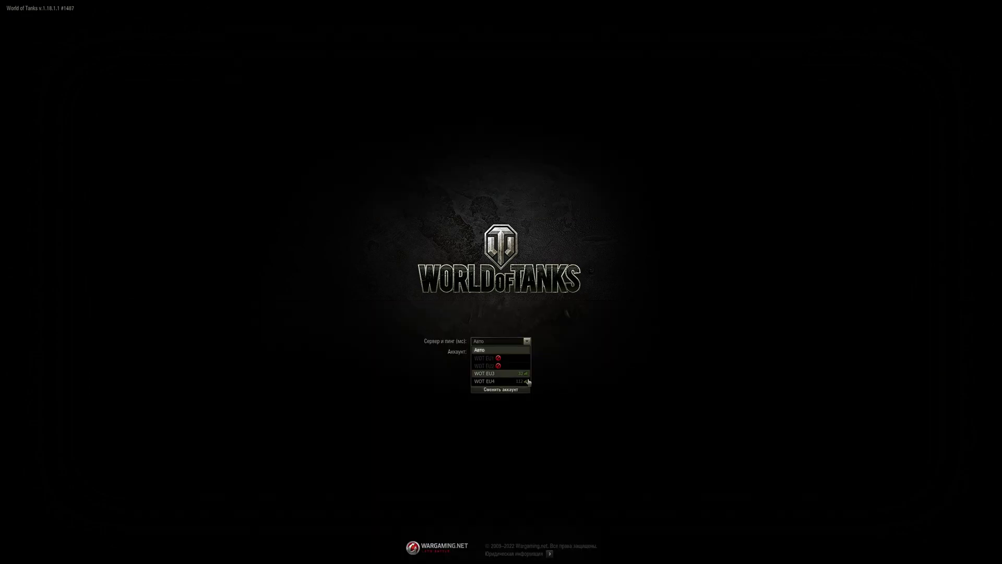
# Step: Log in on WOT EU3, then switch the hangar tank from AMX 50 100 to Char Futur 4
pyautogui.click(498, 379)
pyautogui.click(500, 373)
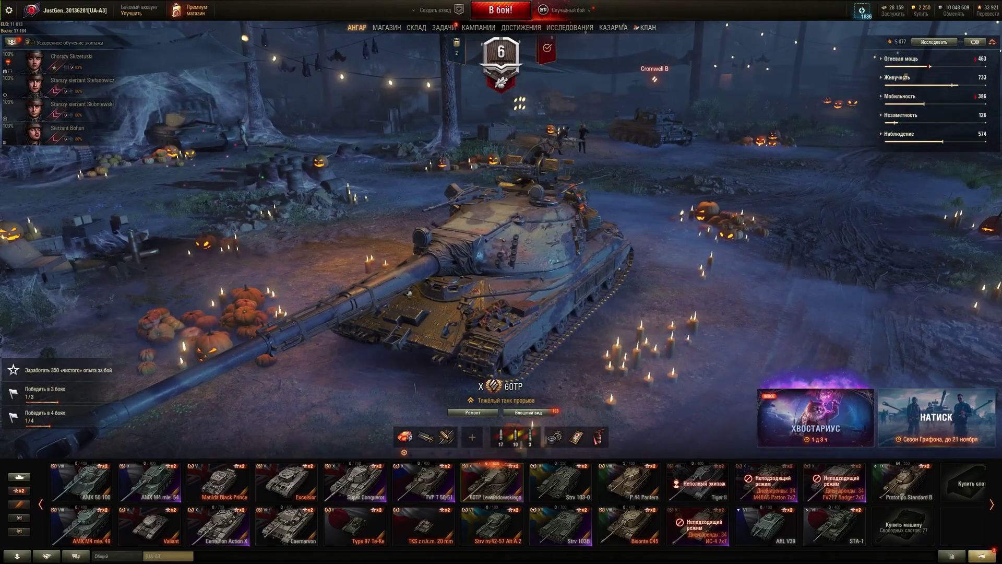
pyautogui.moveTo(409, 293); pyautogui.dragTo(270, 299)
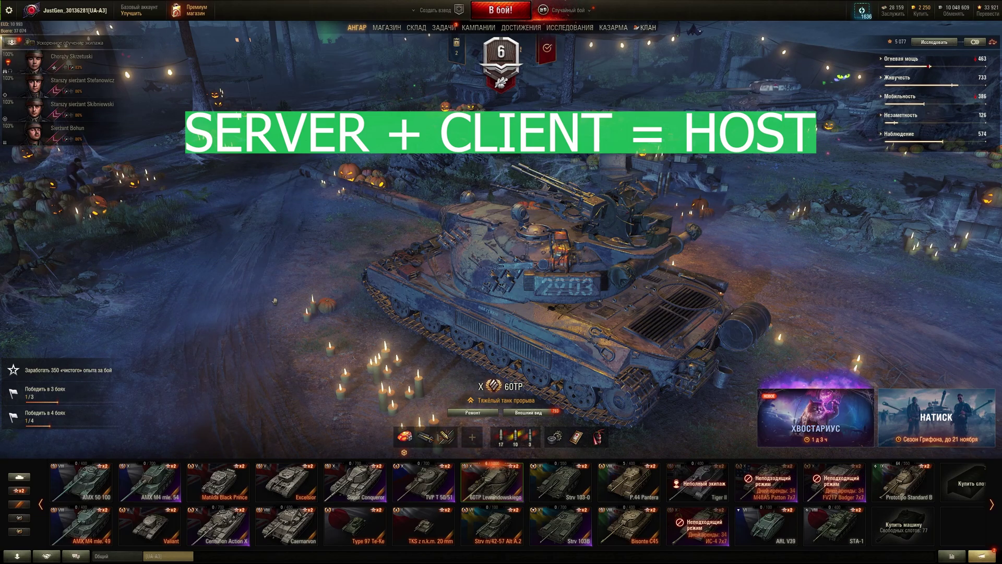
pyautogui.scroll(3, 432, 504)
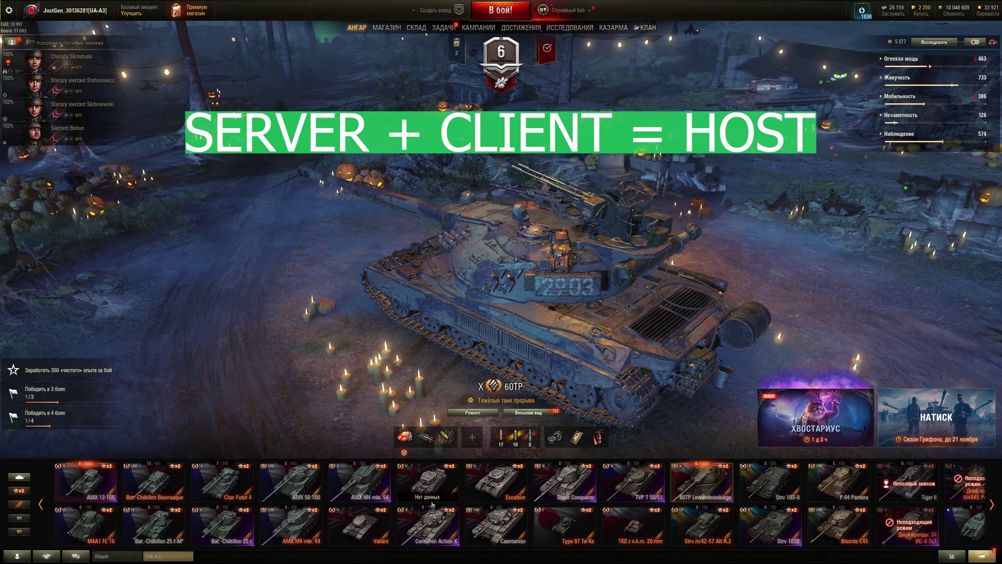
pyautogui.click(289, 483)
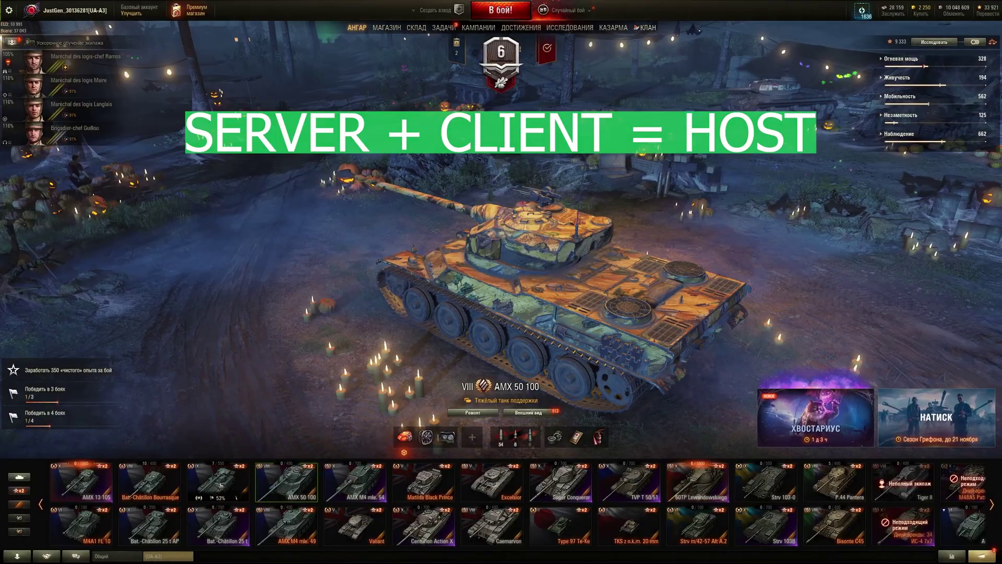
pyautogui.click(218, 483)
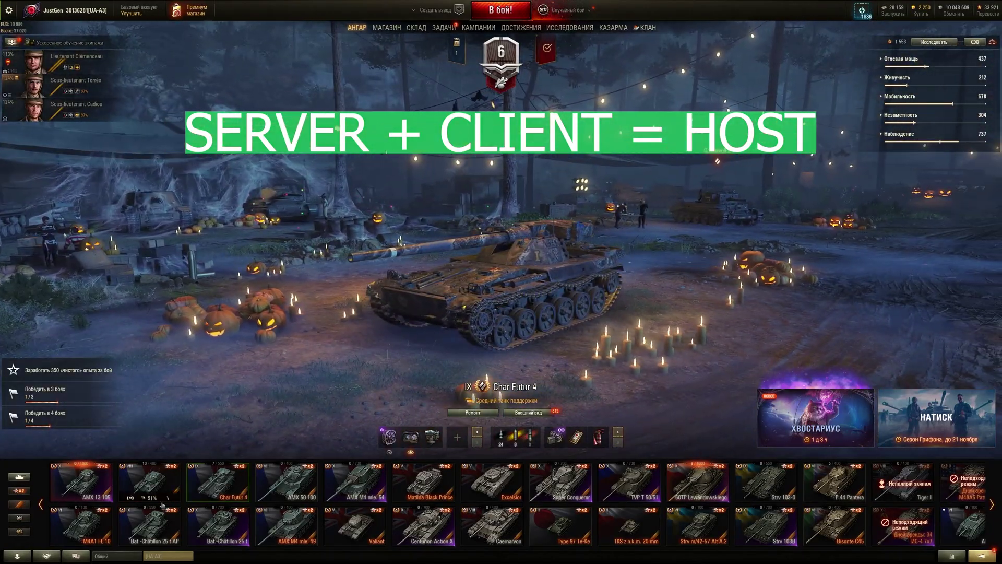
pyautogui.scroll(4, 162, 504)
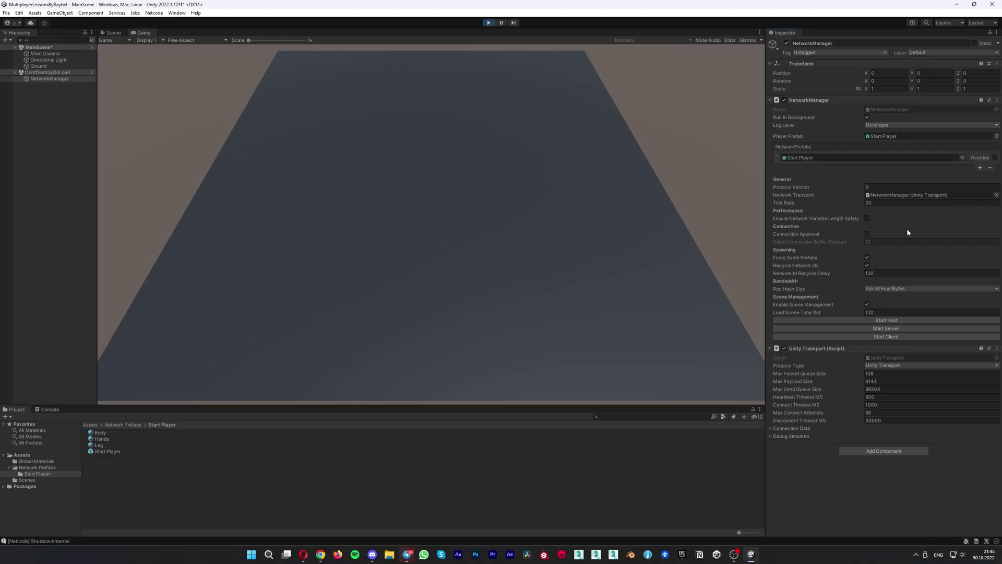
# Step: Run as dedicated server, stop it, restart as client, and review the Netcode messages in Console
pyautogui.click(887, 329)
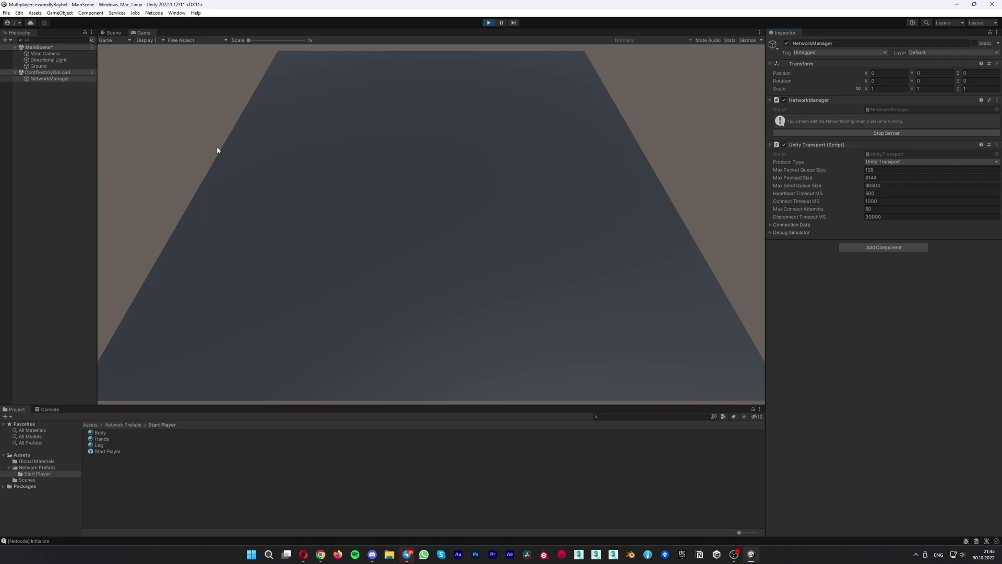
pyautogui.click(881, 133)
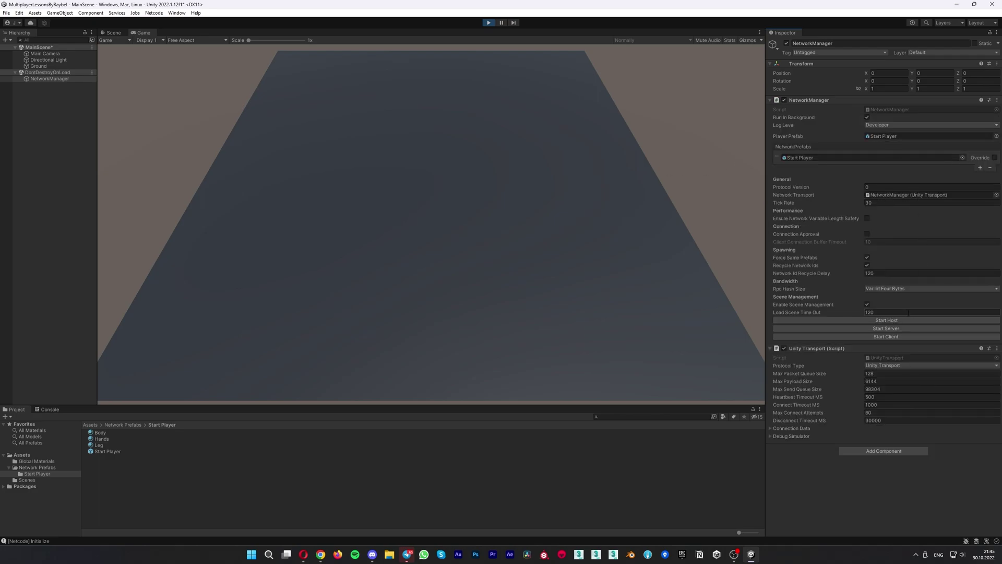
pyautogui.click(883, 337)
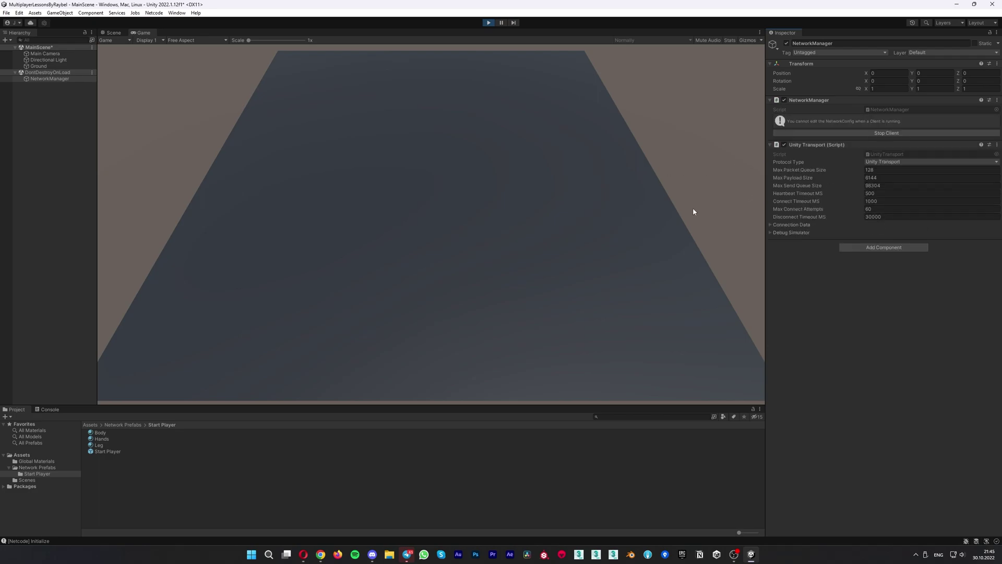
pyautogui.click(49, 410)
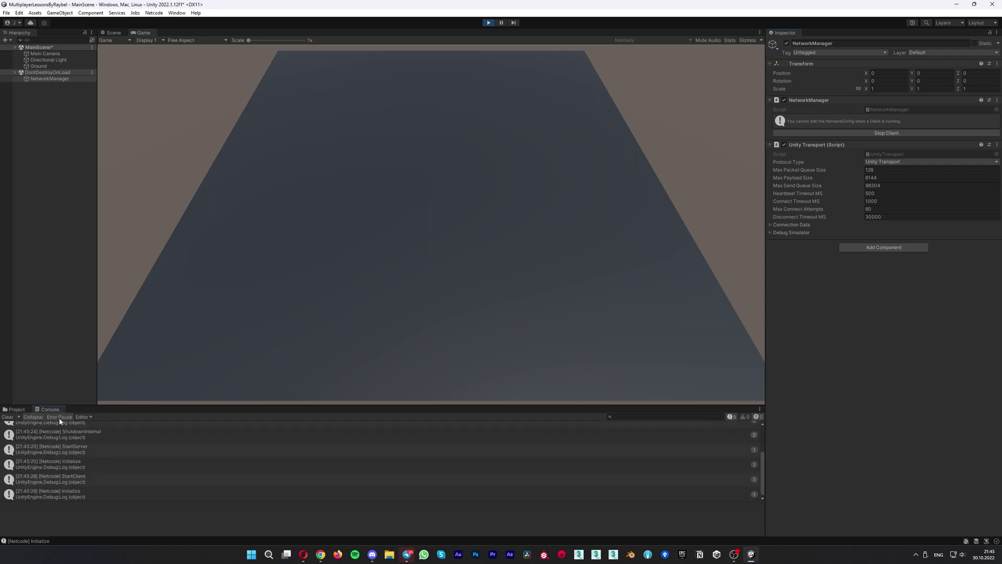
pyautogui.scroll(3, 74, 467)
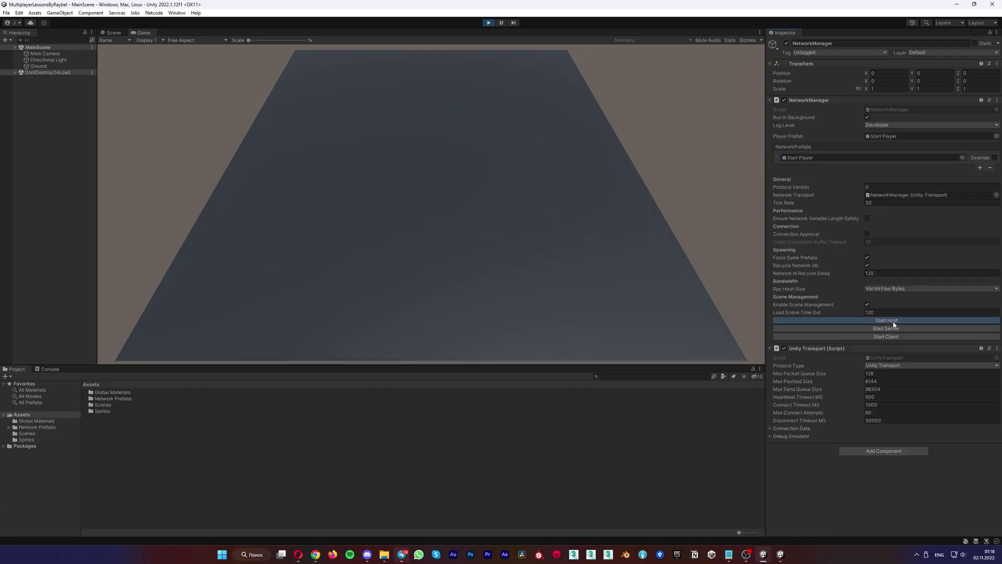
# Step: Host the scene, bring the windowed build forward and nudge it, then close it and exit Play mode
pyautogui.click(893, 323)
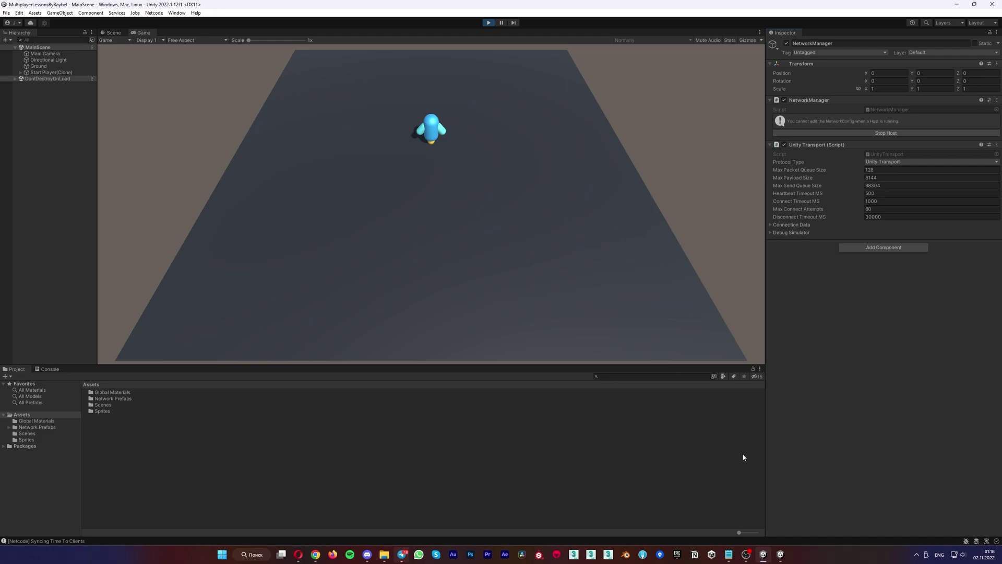
pyautogui.click(780, 554)
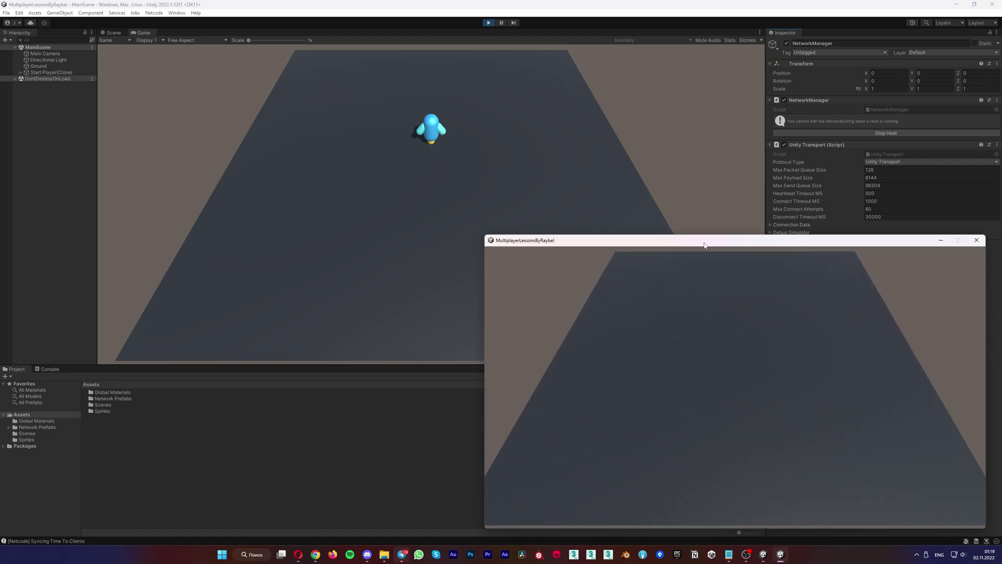
pyautogui.moveTo(704, 246); pyautogui.dragTo(680, 224)
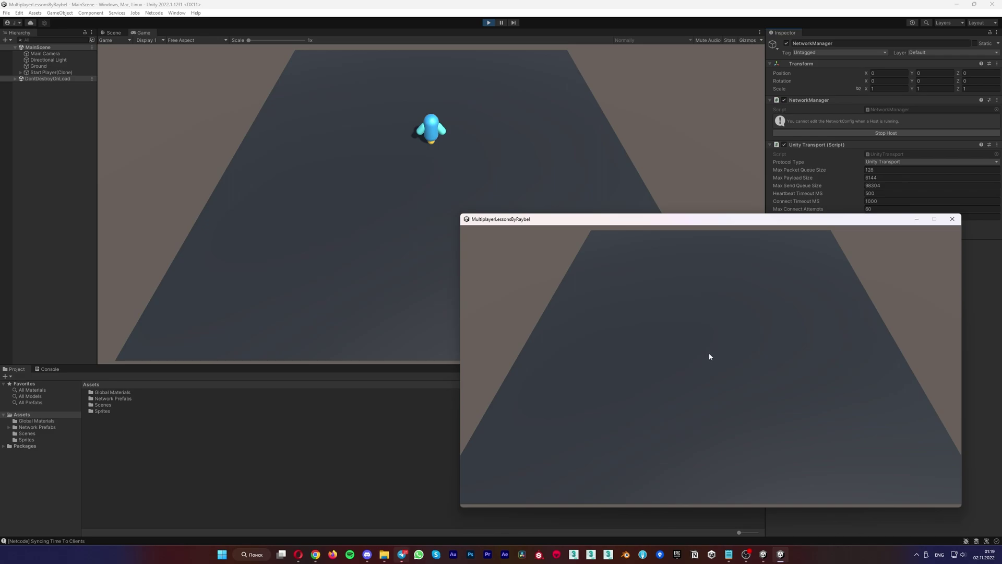
pyautogui.click(953, 220)
pyautogui.click(489, 23)
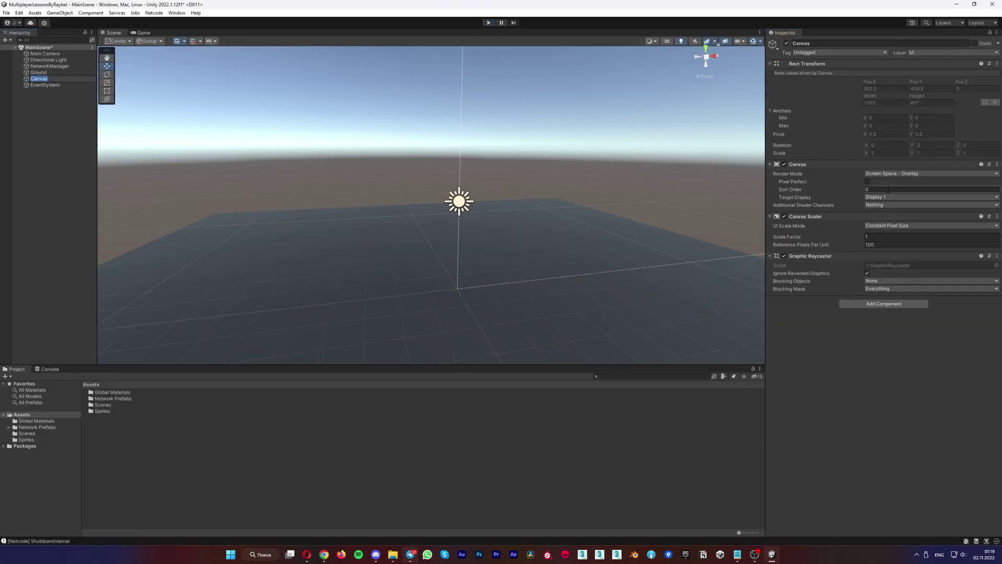
# Step: Add a button inside the Canvas's Network Base UI Panel and raise the Host Button higher
pyautogui.click(894, 173)
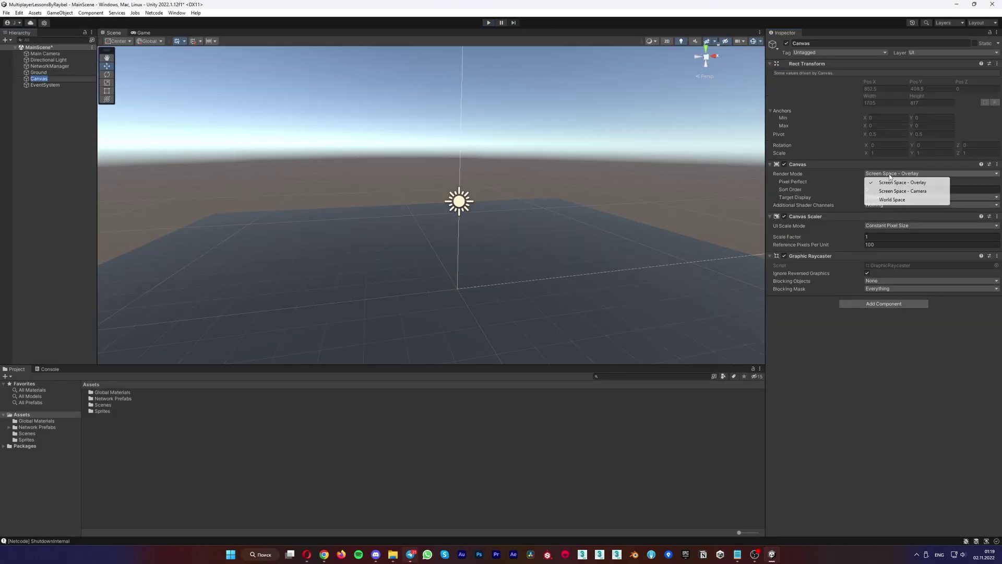
pyautogui.rightClick(46, 80)
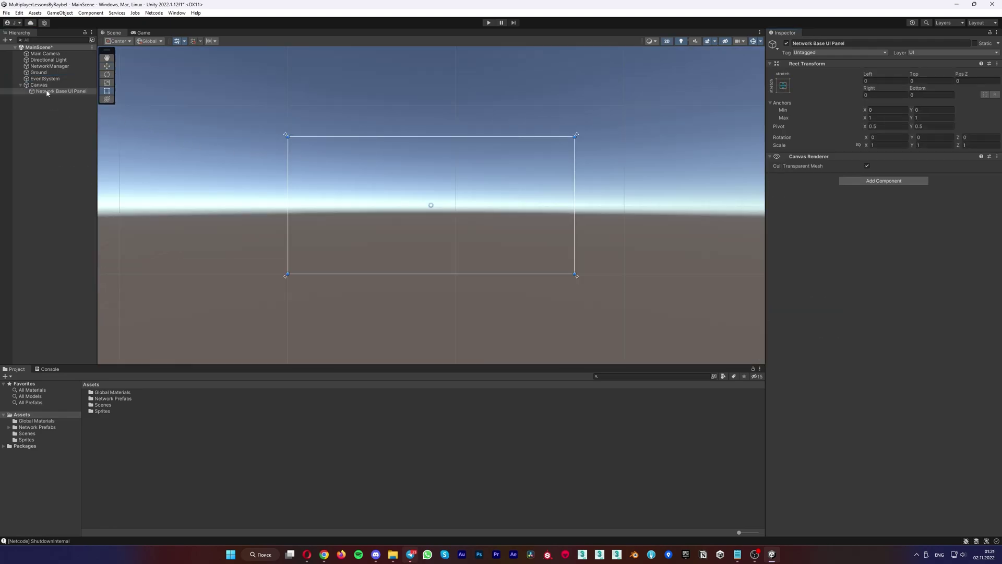
pyautogui.rightClick(47, 91)
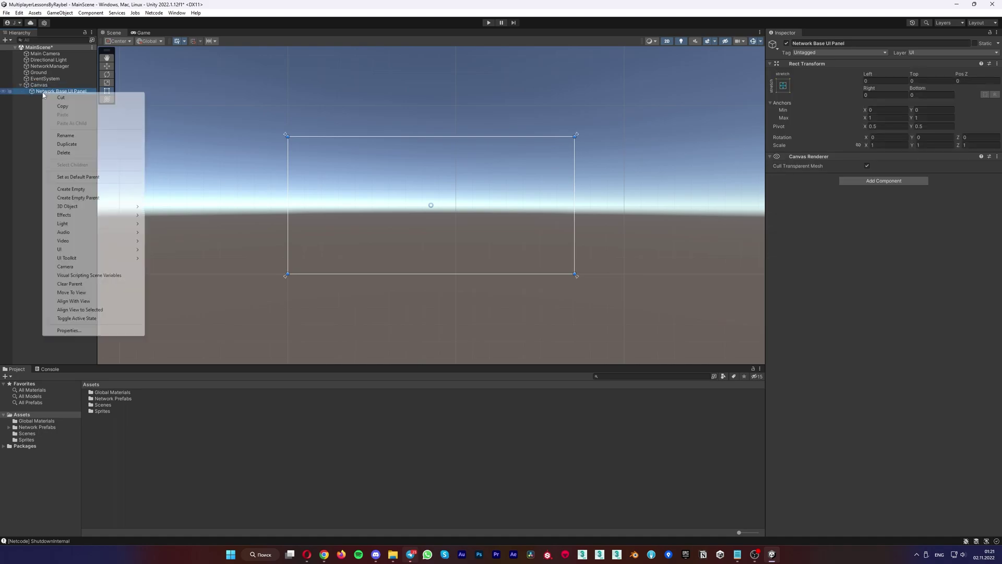
pyautogui.press('w')
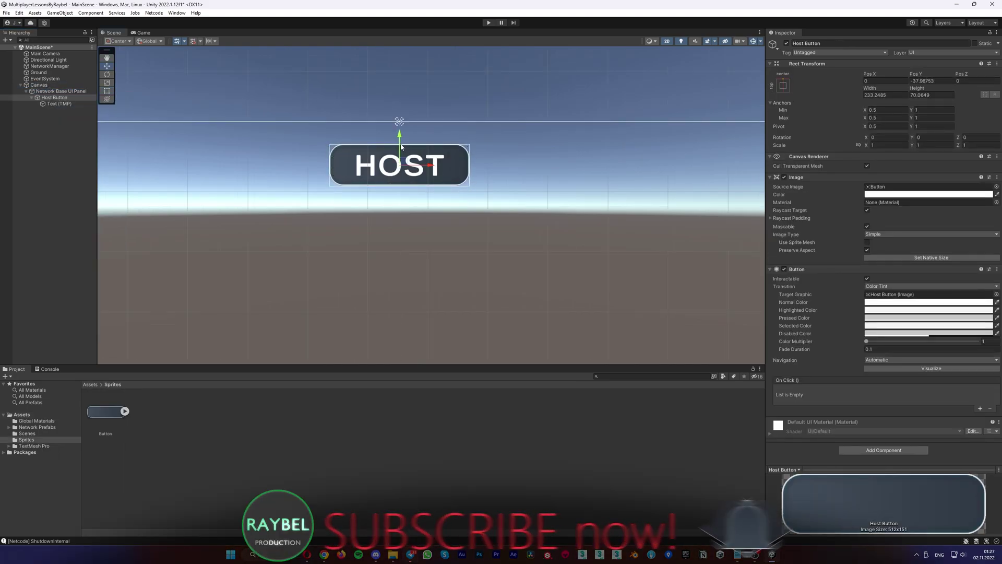
pyautogui.moveTo(406, 145); pyautogui.dragTo(406, 138)
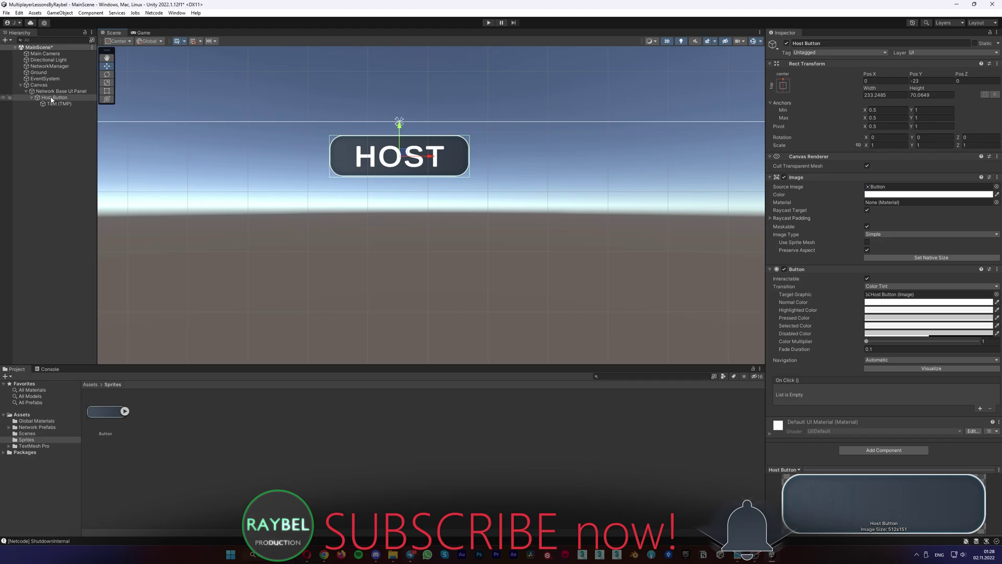
# Step: Duplicate the Host Button as 'Server Button' and move it left beside HOST
pyautogui.hotkey('ctrl', 'd')
pyautogui.press('F2')
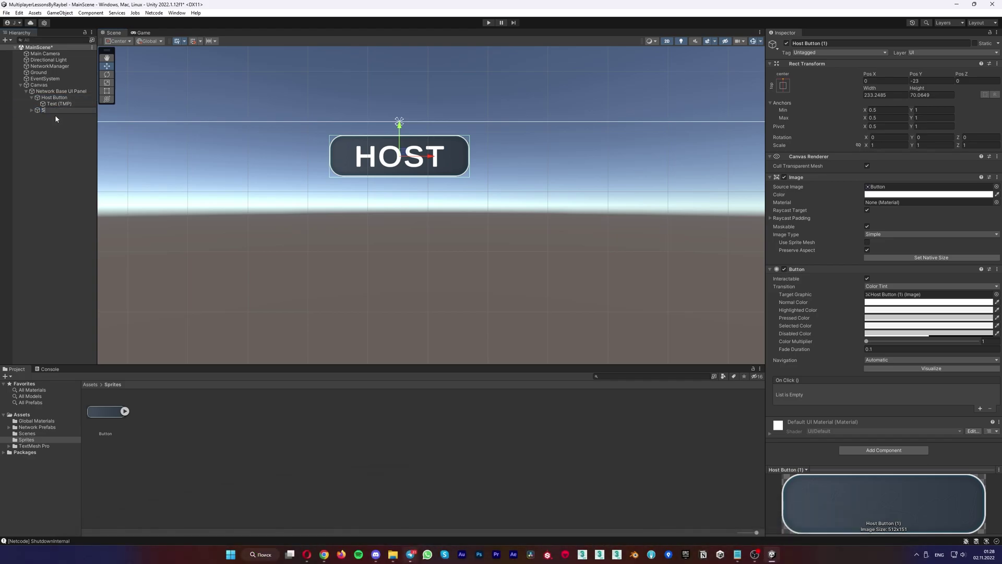
pyautogui.write('rver Bu')
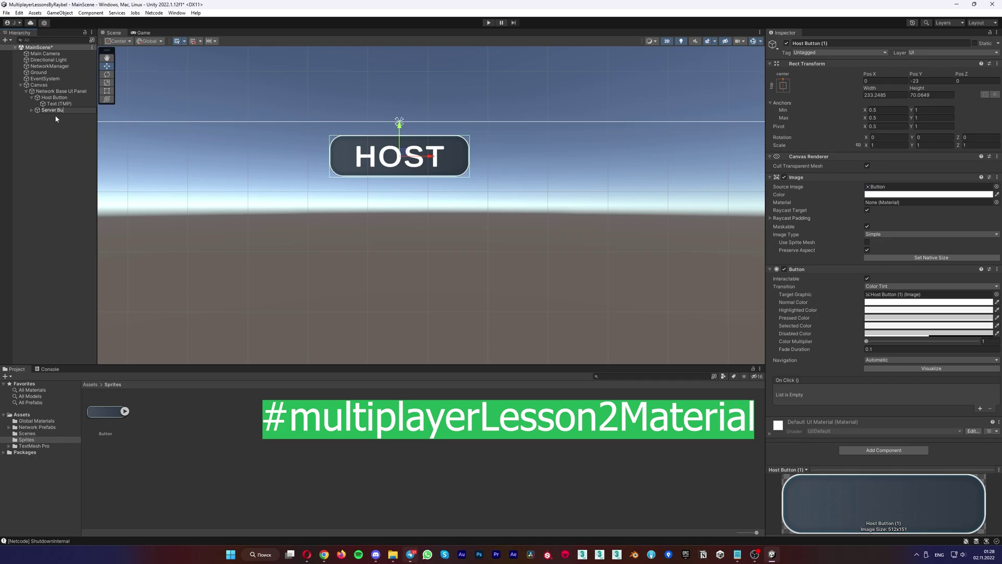
pyautogui.write('tton')
pyautogui.press('Return')
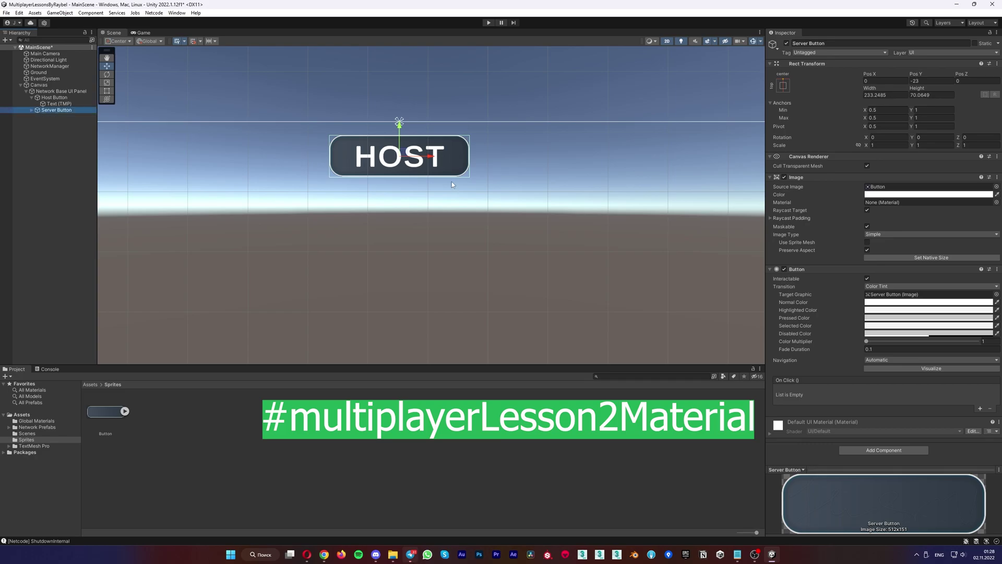
pyautogui.moveTo(418, 160); pyautogui.dragTo(270, 160)
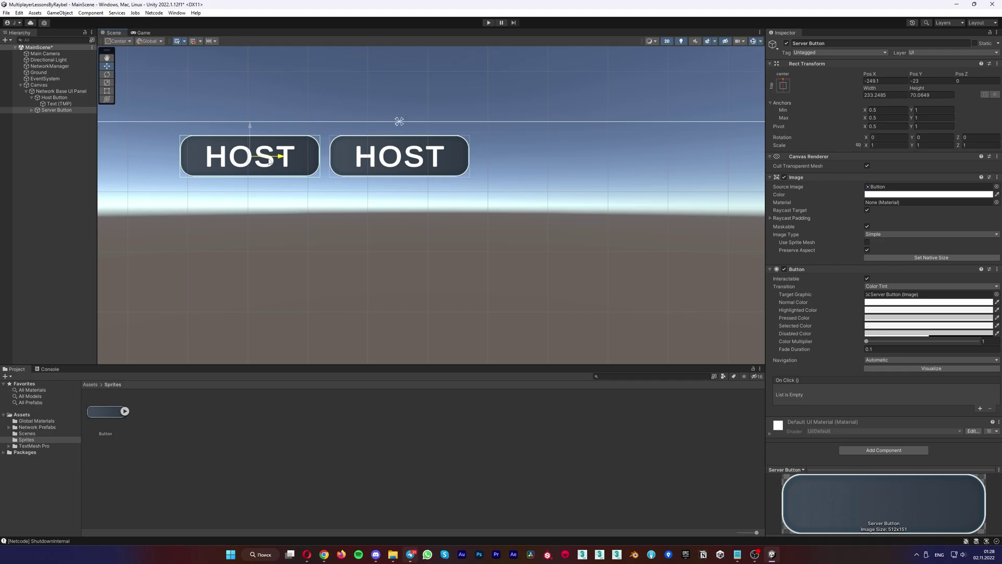
# Step: Select the Server Button's Text (TMP) label so HOST can be replaced
pyautogui.click(32, 110)
pyautogui.click(59, 116)
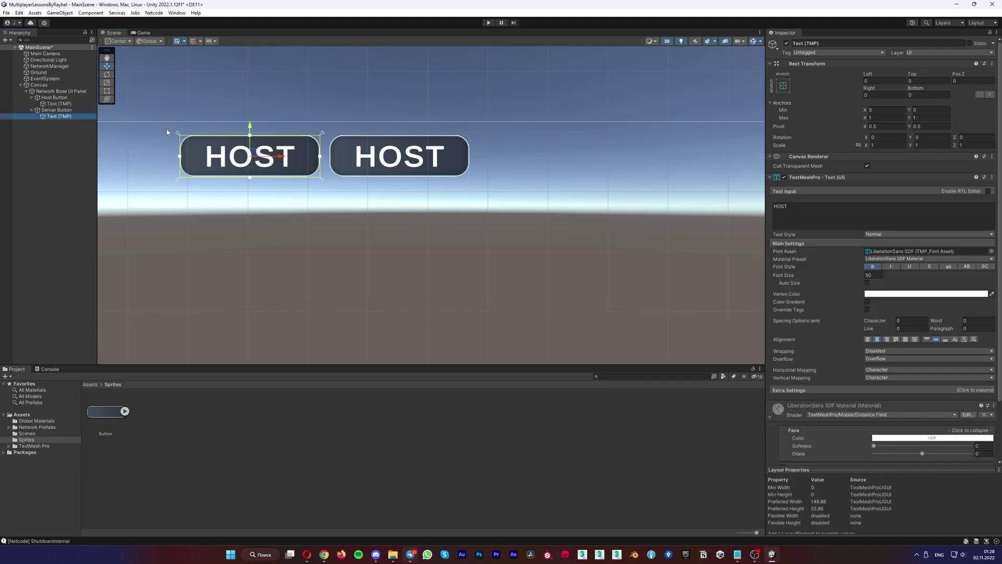
pyautogui.doubleClick(821, 205)
# Step: Change the Server Button's label text to SERVER
pyautogui.write('S')
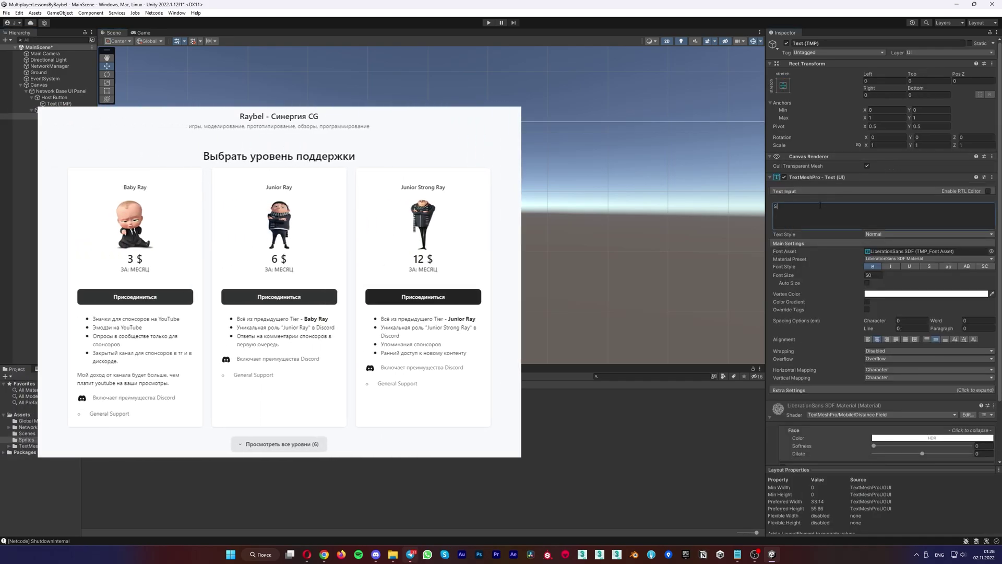
pyautogui.write('ERVER')
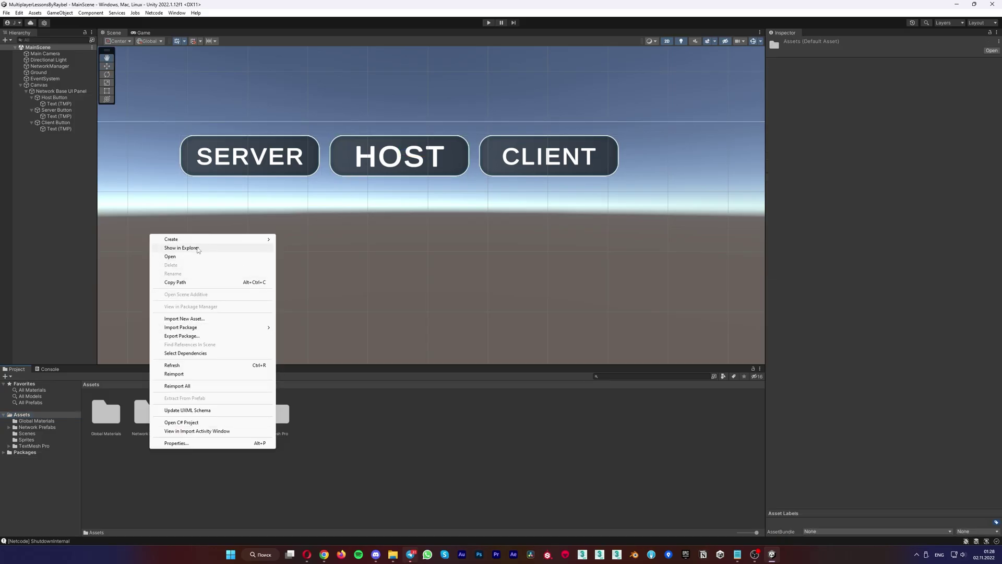
pyautogui.moveTo(245, 239)
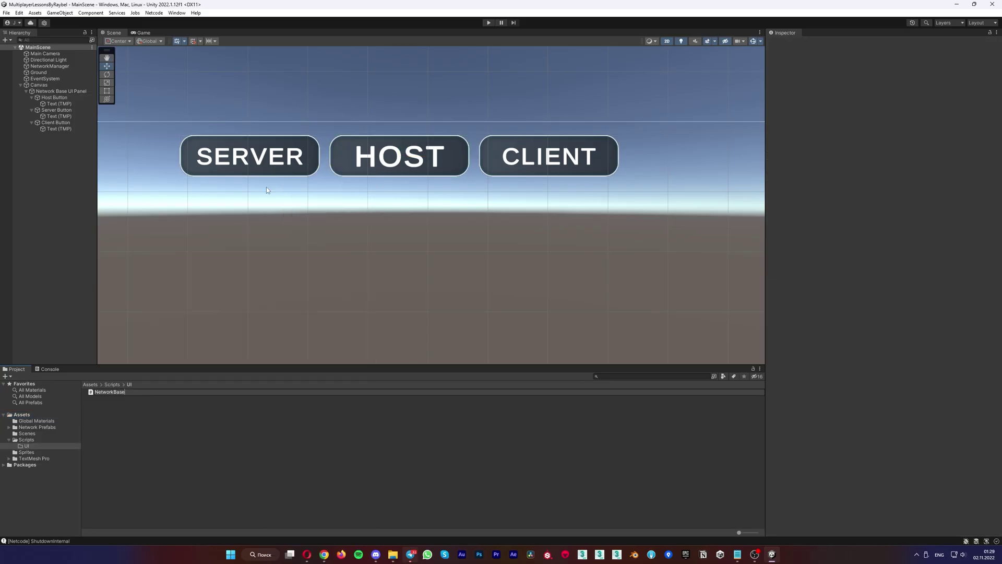
# Step: Name the script NetworkBaseUI, attach it to Network Base UI Panel, and open it in Visual Studio
pyautogui.press('Return')
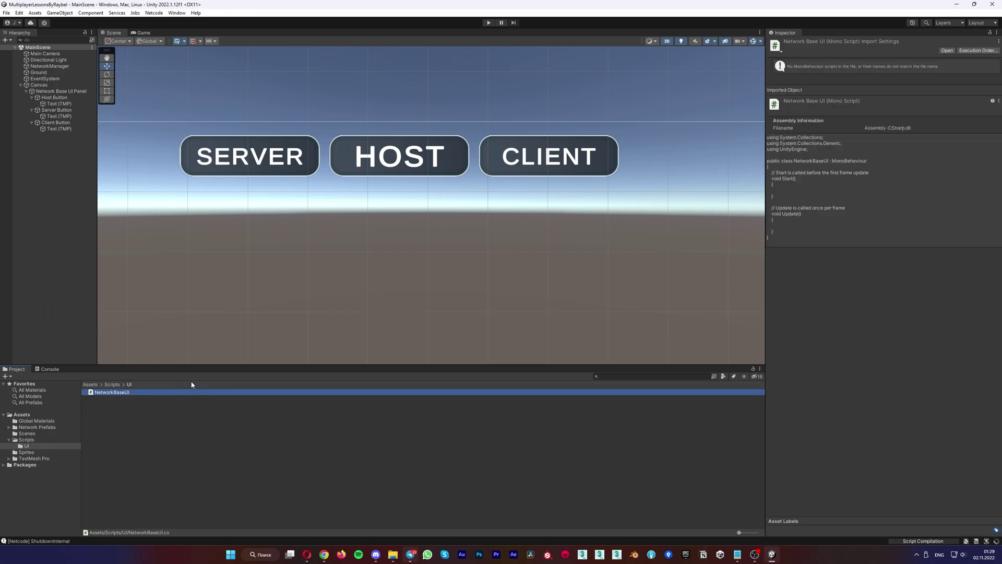
pyautogui.click(61, 91)
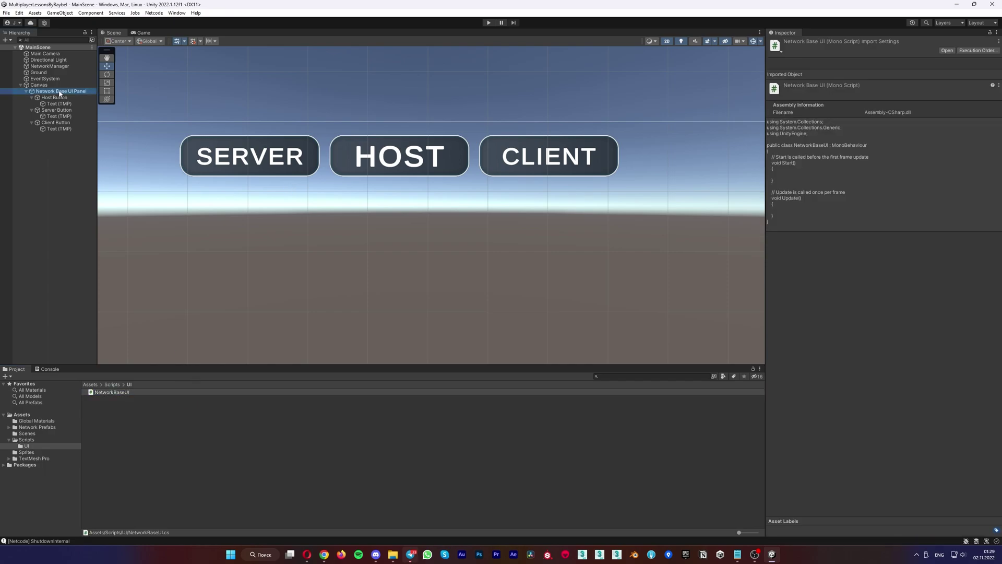
pyautogui.moveTo(112, 392)
pyautogui.mouseDown()
pyautogui.moveTo(315, 381)
pyautogui.moveTo(810, 278)
pyautogui.mouseUp()
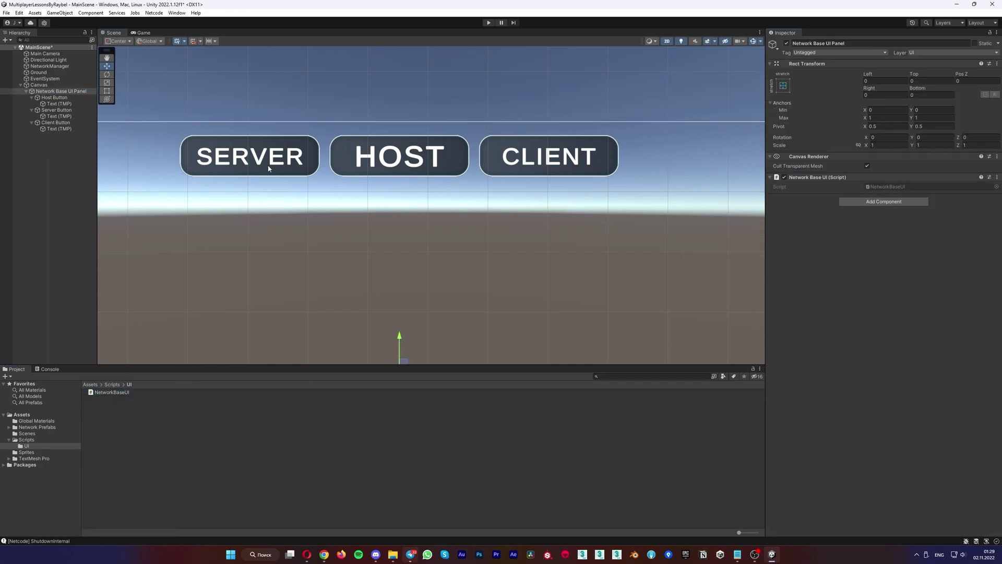
pyautogui.doubleClick(898, 185)
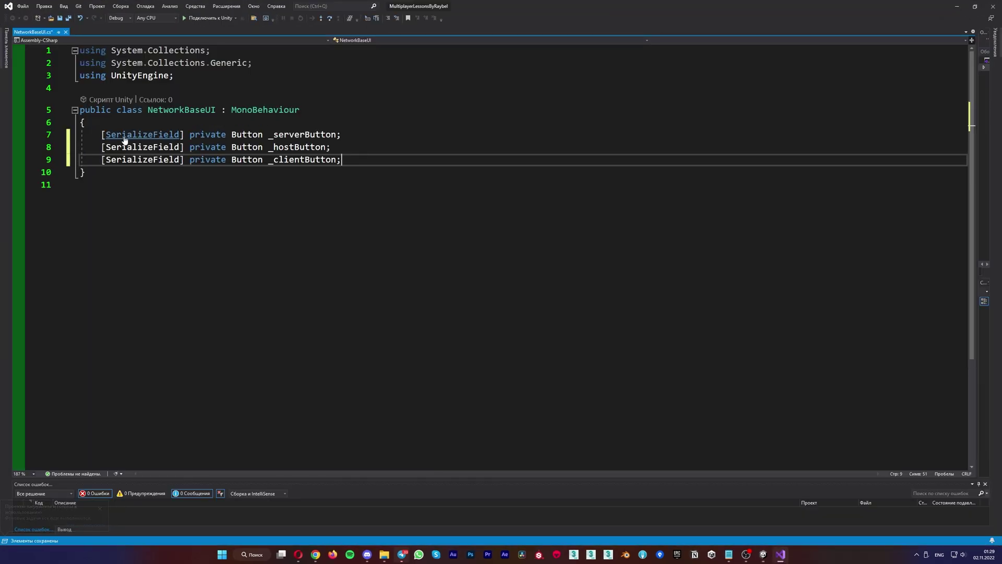
# Step: Save the three Button fields and add the UnityEngine.UI using directive to resolve Button
pyautogui.hotkey('ctrl', 's')
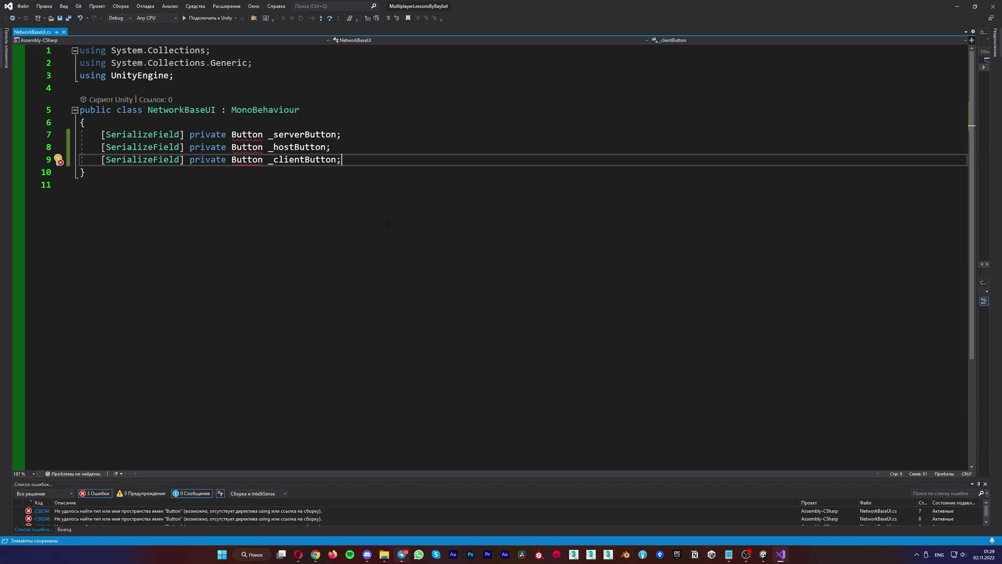
pyautogui.click(257, 134)
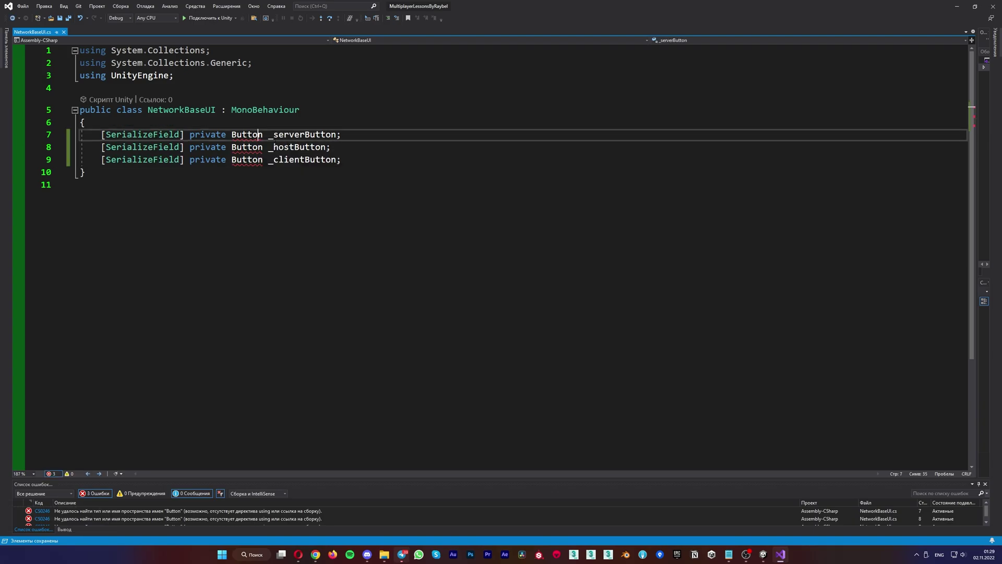
pyautogui.hotkey('ctrl', '.')
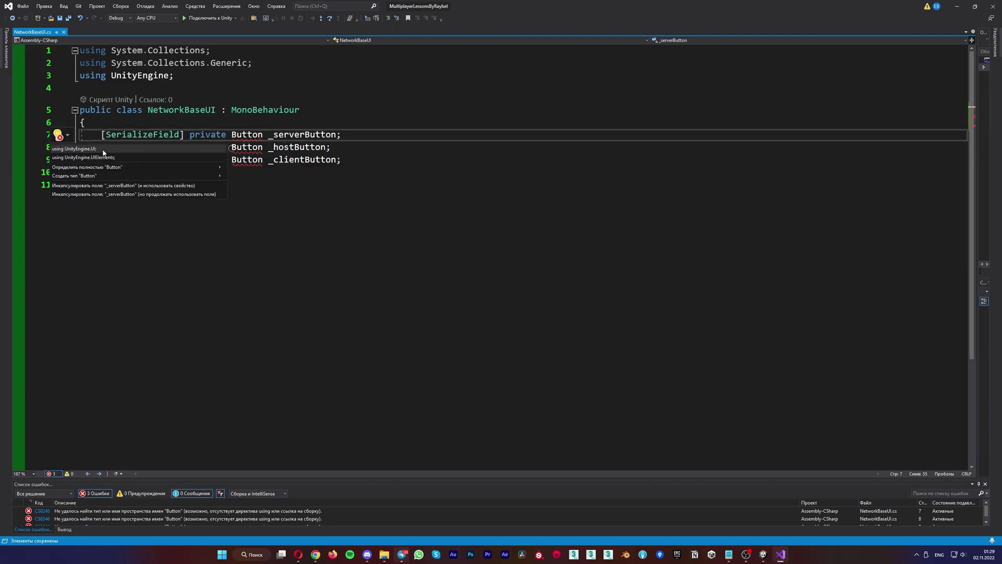
pyautogui.click(99, 149)
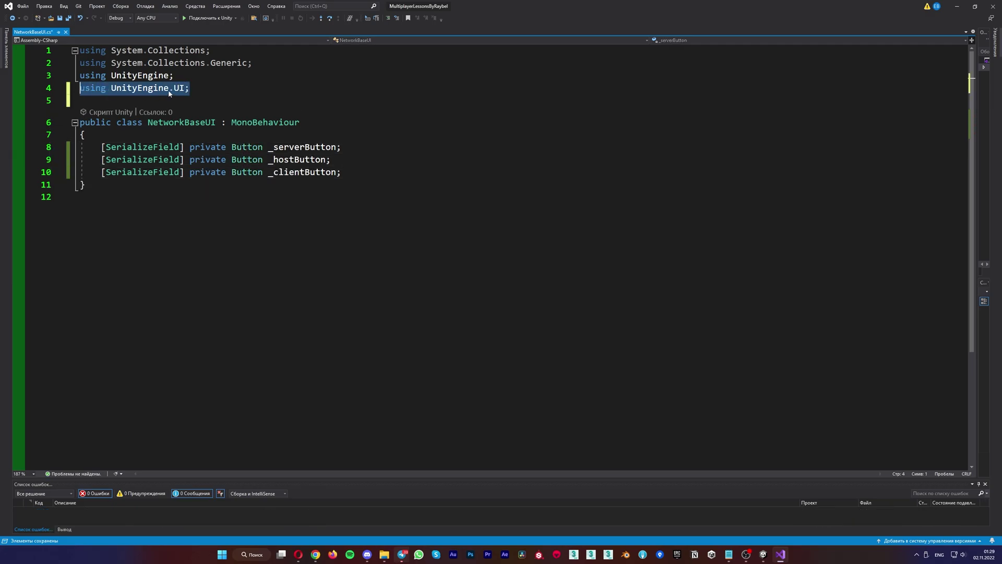
# Step: Insert an Awake method registering three click listeners plus three empty start handler methods
pyautogui.click(365, 171)
pyautogui.write('private void Awake()     {         _serverButton.onClick.AddListener(OnStartServer);         _hostButton.onClick.AddListener(OnStartHost);         _clientButton.onClick.AddListener(OnStartClient);     }')
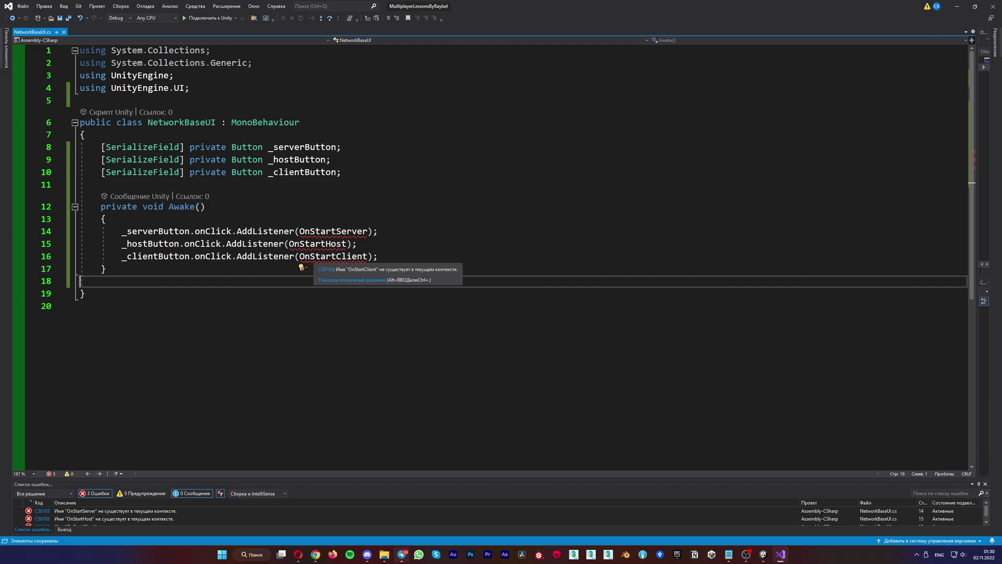
pyautogui.click(245, 283)
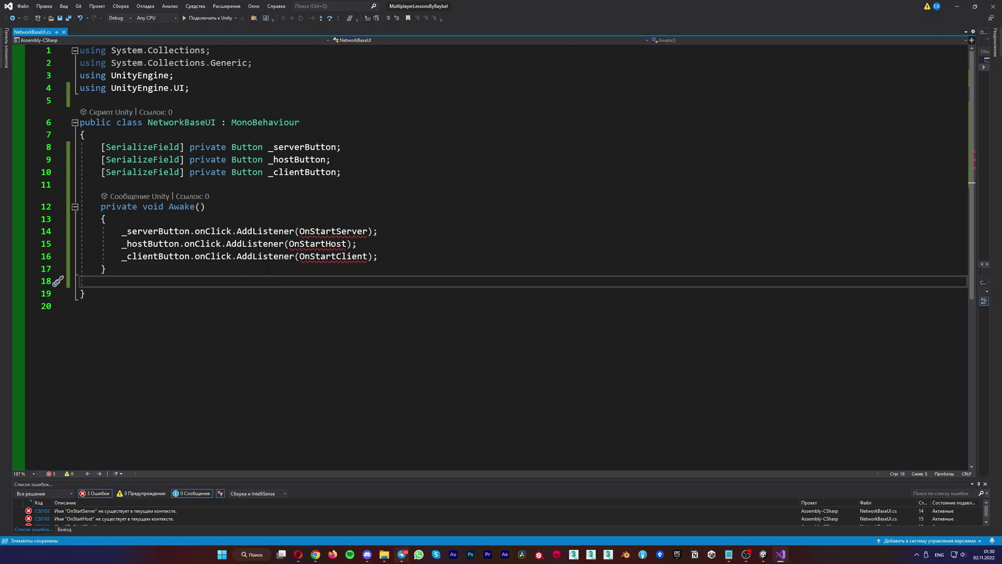
pyautogui.hotkey('ctrl', 'v')
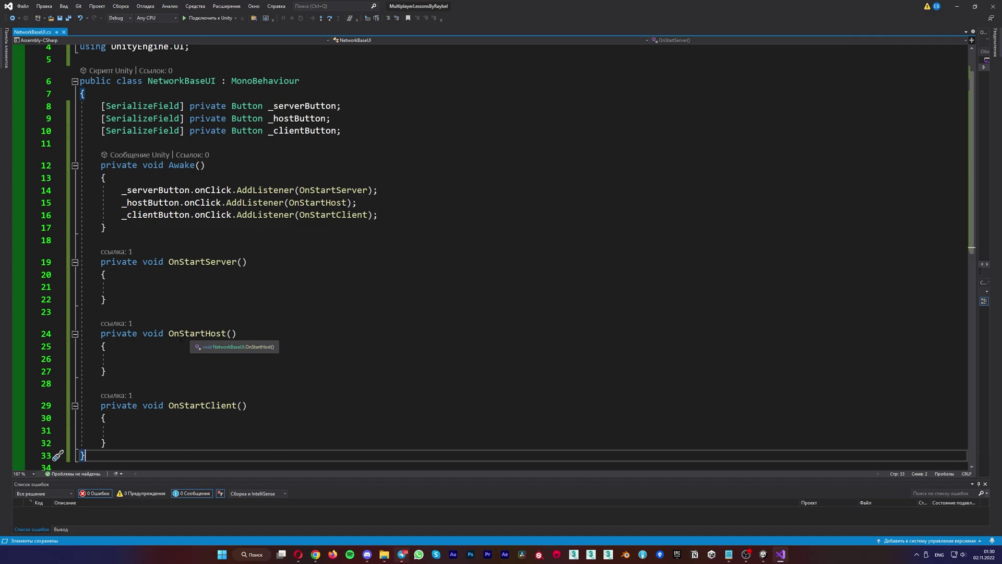
# Step: Add the NetworkManager.Singleton.StartServer call inside OnStartServer
pyautogui.click(336, 190)
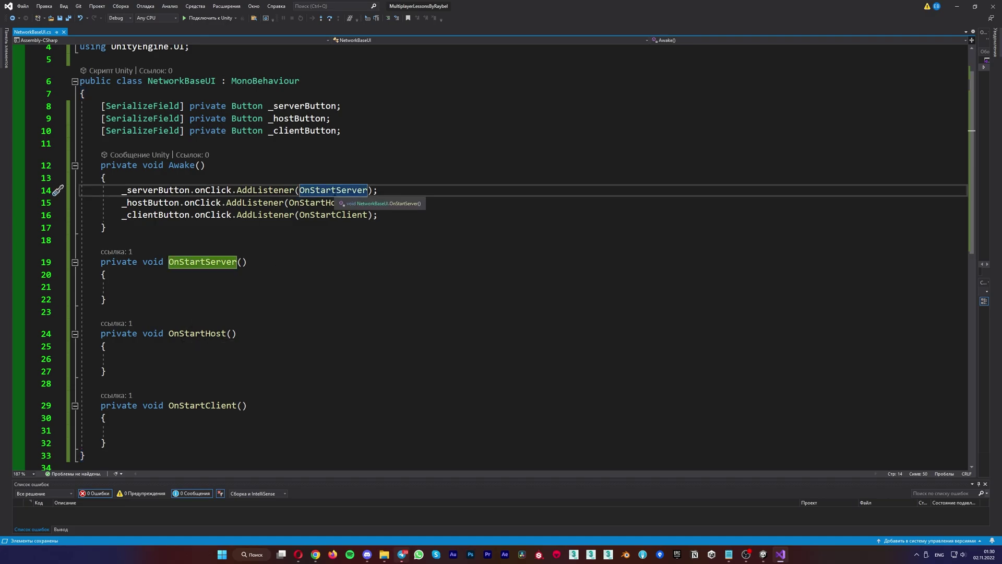
pyautogui.click(159, 287)
pyautogui.write('NetworkManager.Singleton.StartServer();')
pyautogui.scroll(-2, 158, 202)
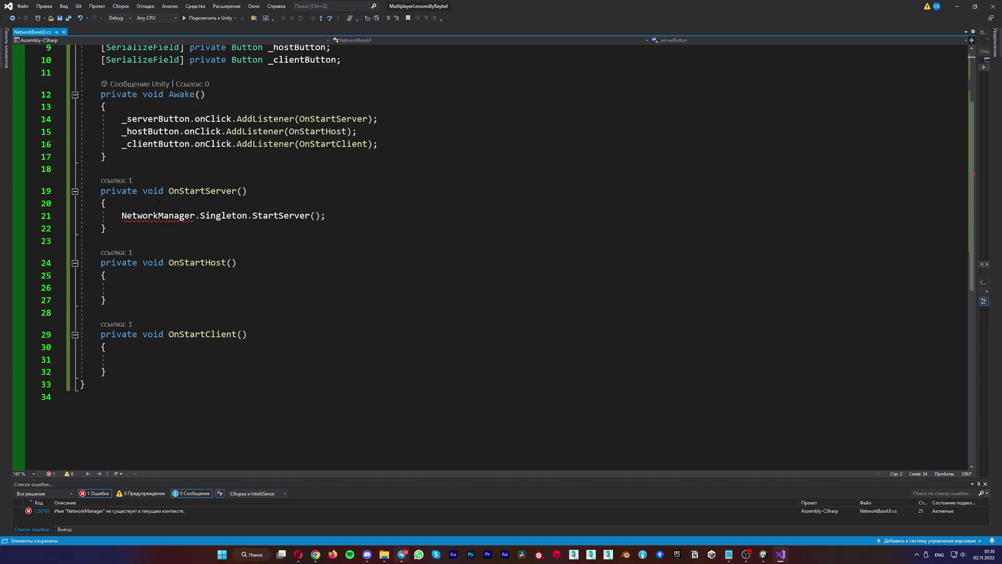
pyautogui.click(228, 217)
pyautogui.doubleClick(228, 217)
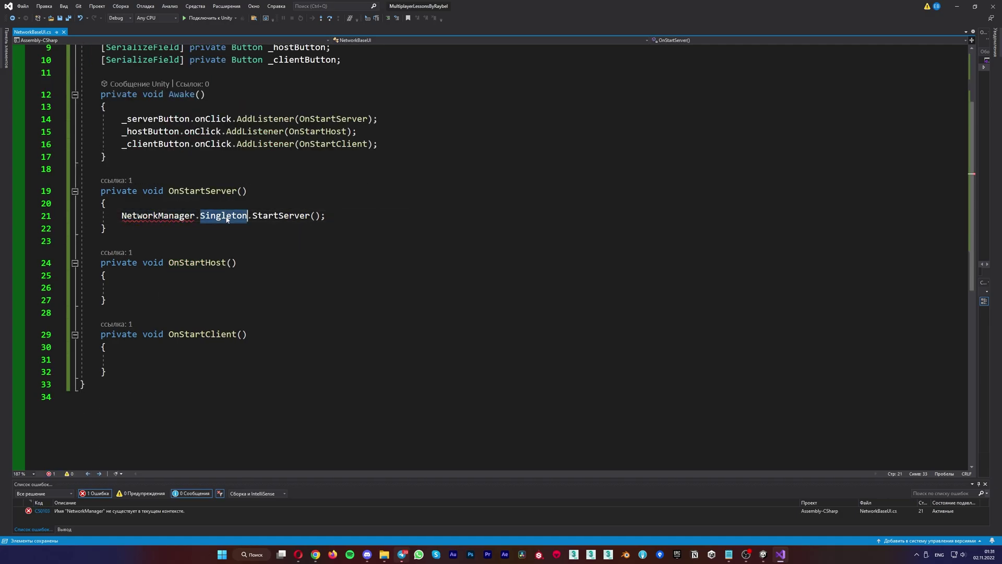
pyautogui.doubleClick(267, 216)
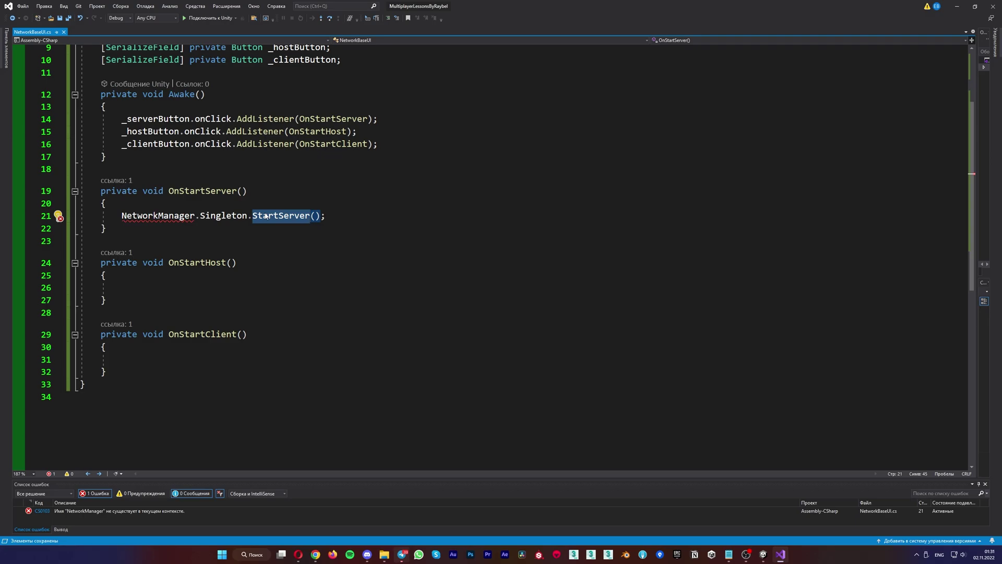
pyautogui.click(217, 215)
pyautogui.doubleClick(218, 216)
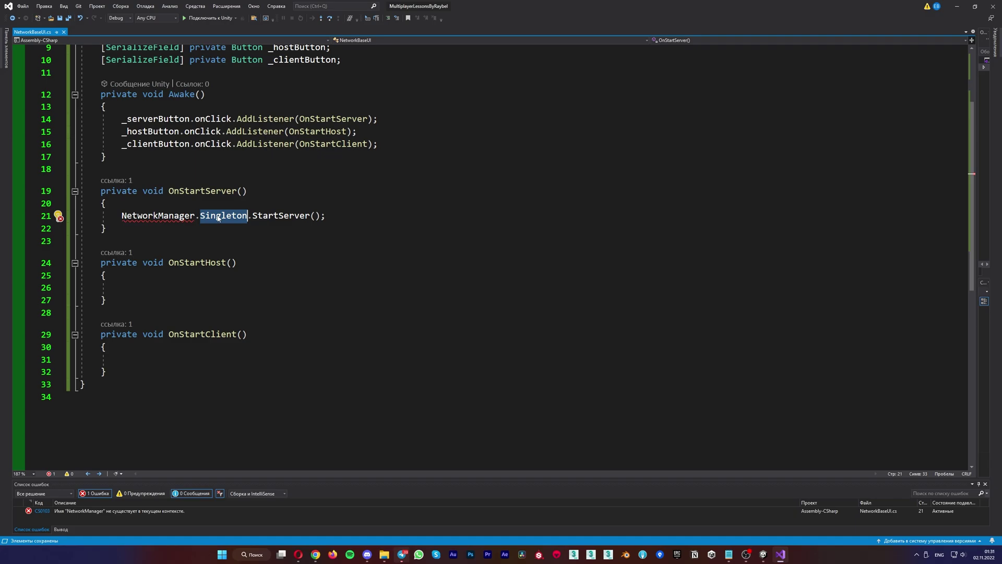
# Step: Add the Unity.Netcode using directive to resolve NetworkManager
pyautogui.rightClick(148, 219)
pyautogui.click(171, 224)
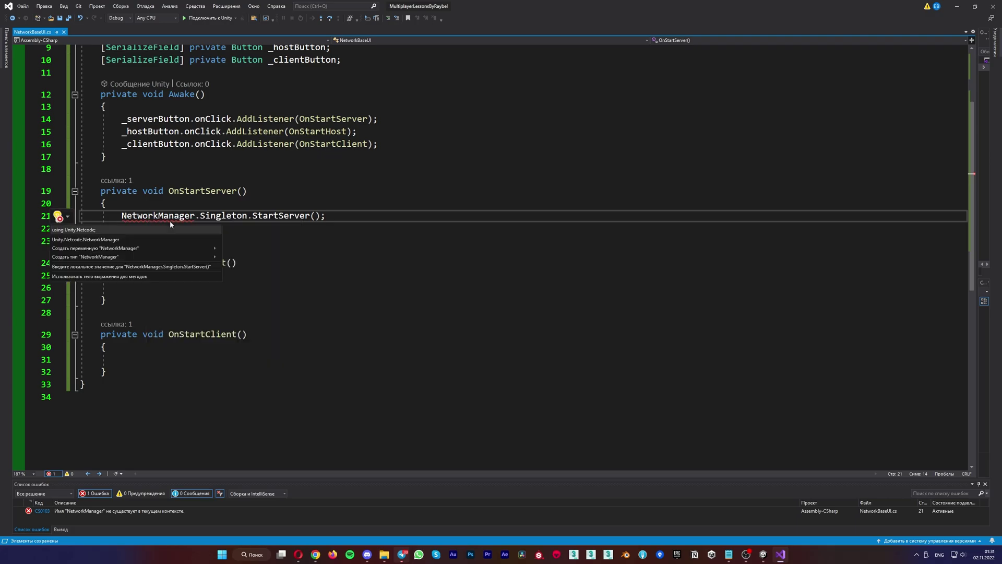
pyautogui.click(85, 230)
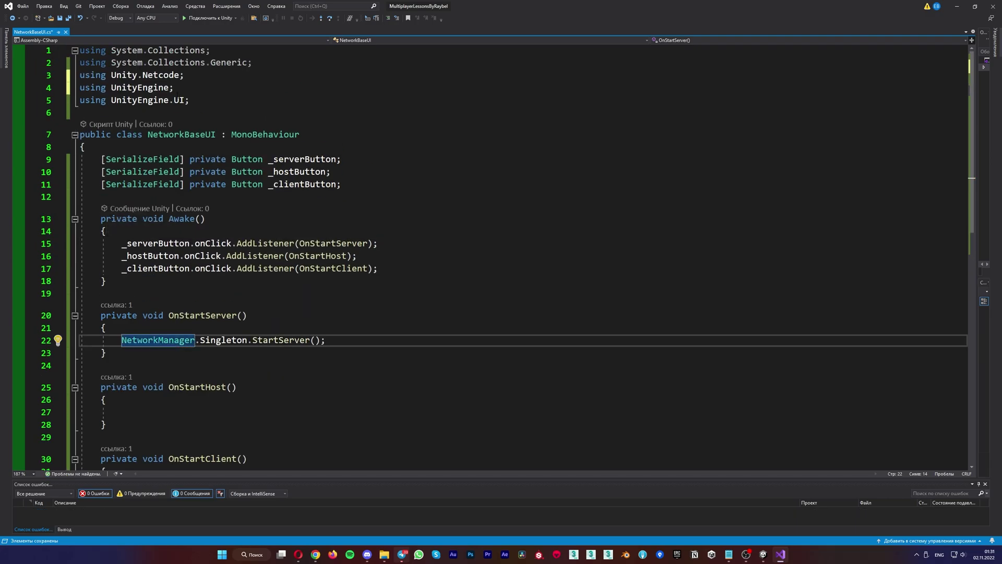
pyautogui.scroll(-1, 204, 331)
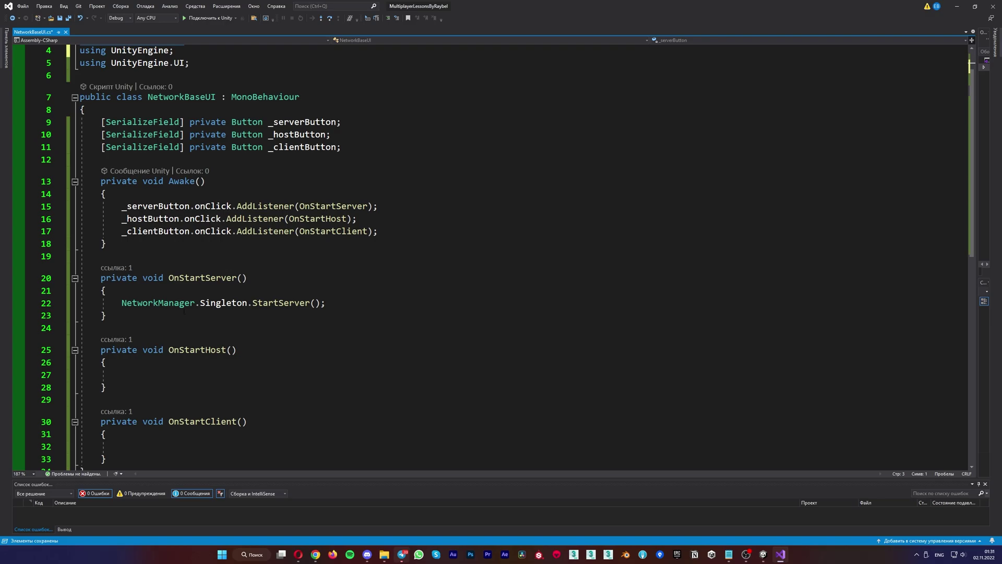
pyautogui.click(188, 312)
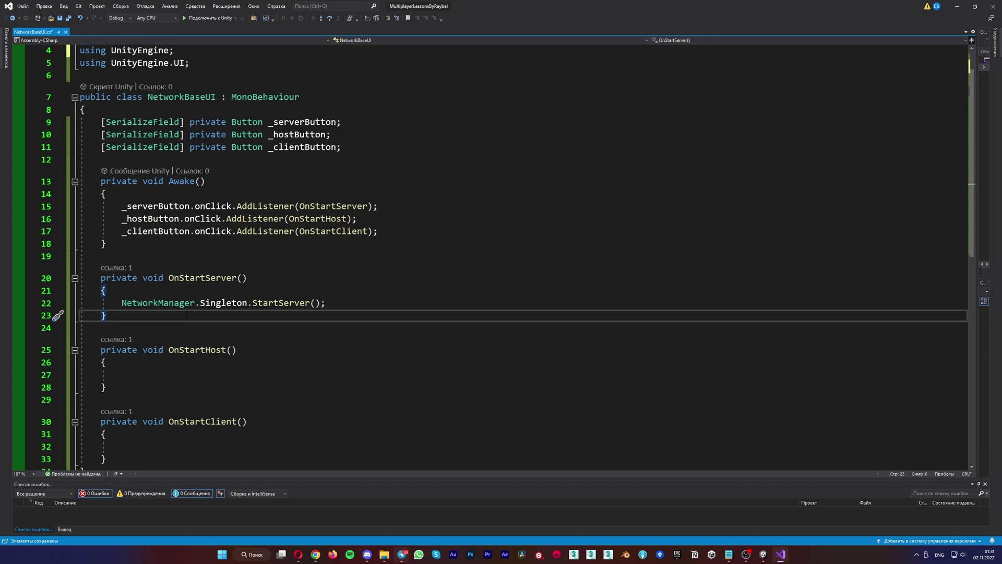
pyautogui.scroll(-1, 188, 315)
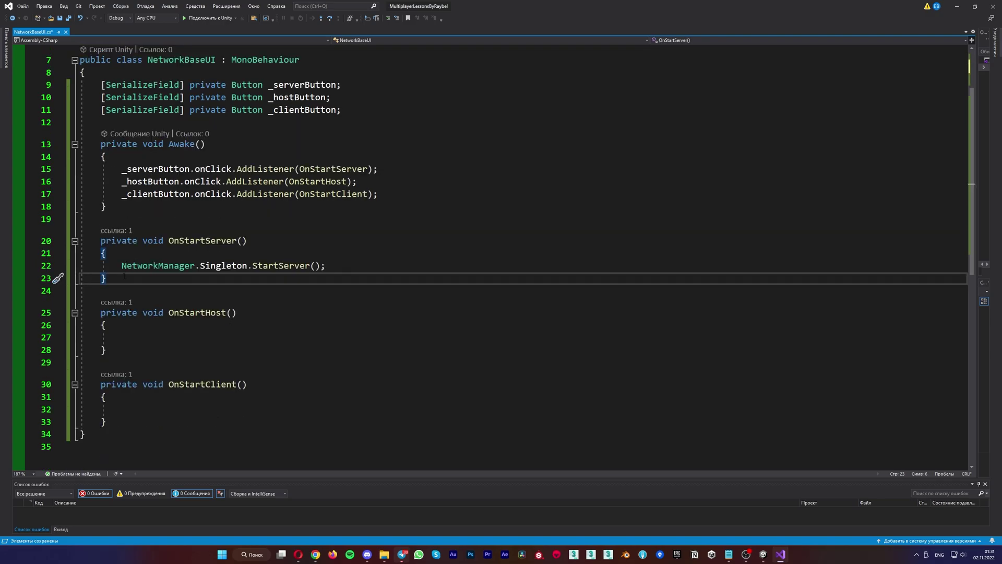
# Step: Copy the start call into OnStartHost and change it to StartHost
pyautogui.moveTo(122, 266); pyautogui.dragTo(326, 265)
pyautogui.hotkey('ctrl', 'c')
pyautogui.click(121, 337)
pyautogui.hotkey('ctrl', 'v')
pyautogui.moveTo(310, 337); pyautogui.dragTo(279, 337)
pyautogui.press('BackSpace')
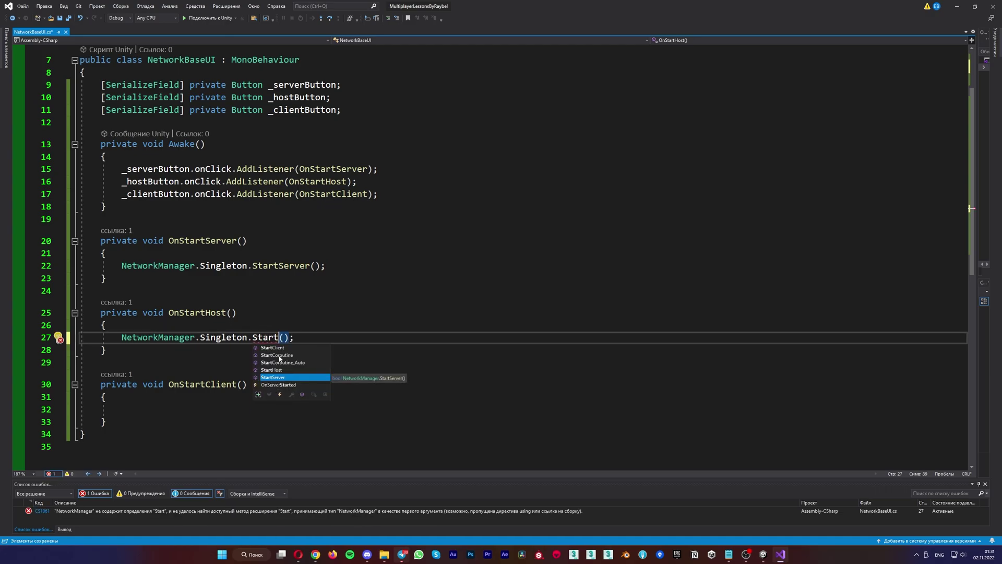
pyautogui.doubleClick(272, 369)
# Step: Paste the start call into OnStartClient and complete it as StartClient
pyautogui.click(122, 409)
pyautogui.hotkey('ctrl', 'v')
pyautogui.click(268, 409)
pyautogui.write('Start')
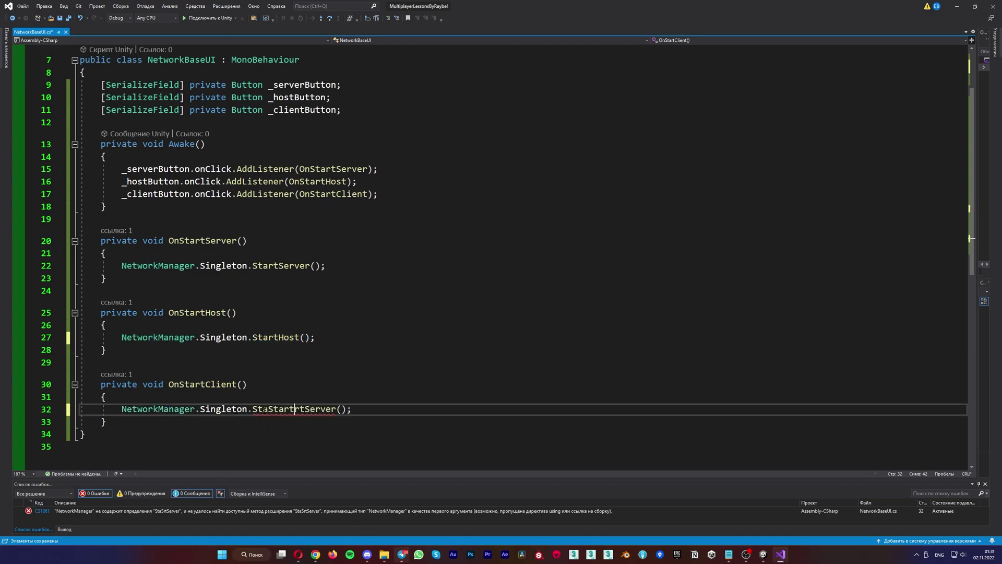
pyautogui.doubleClick(295, 409)
pyautogui.write('Start')
pyautogui.press('Tab')
# Step: Delete the two unused System.Collections using lines and the leftover blank line
pyautogui.scroll(1, 255, 389)
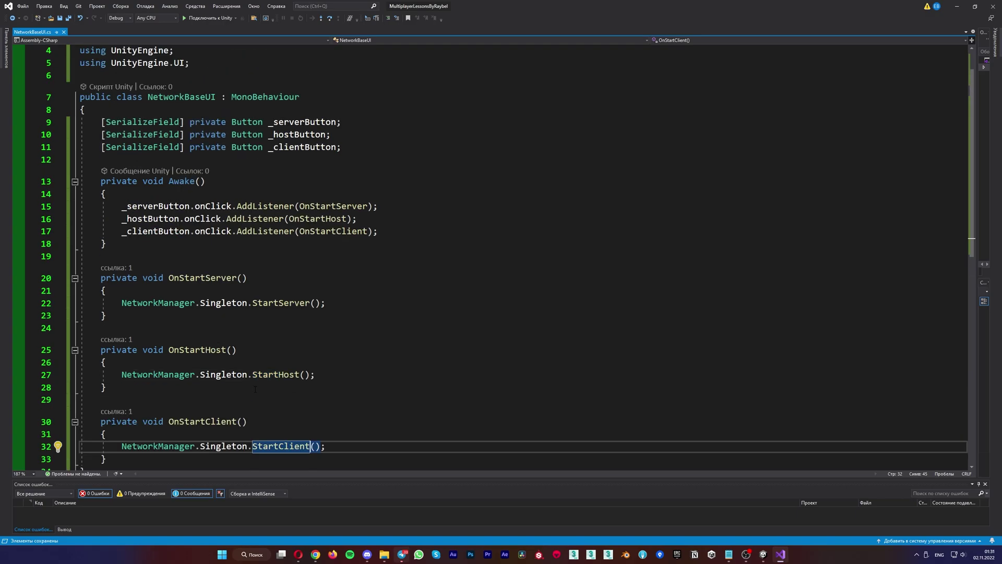
pyautogui.scroll(1, 255, 389)
pyautogui.moveTo(79, 50); pyautogui.dragTo(252, 63)
pyautogui.press('Delete')
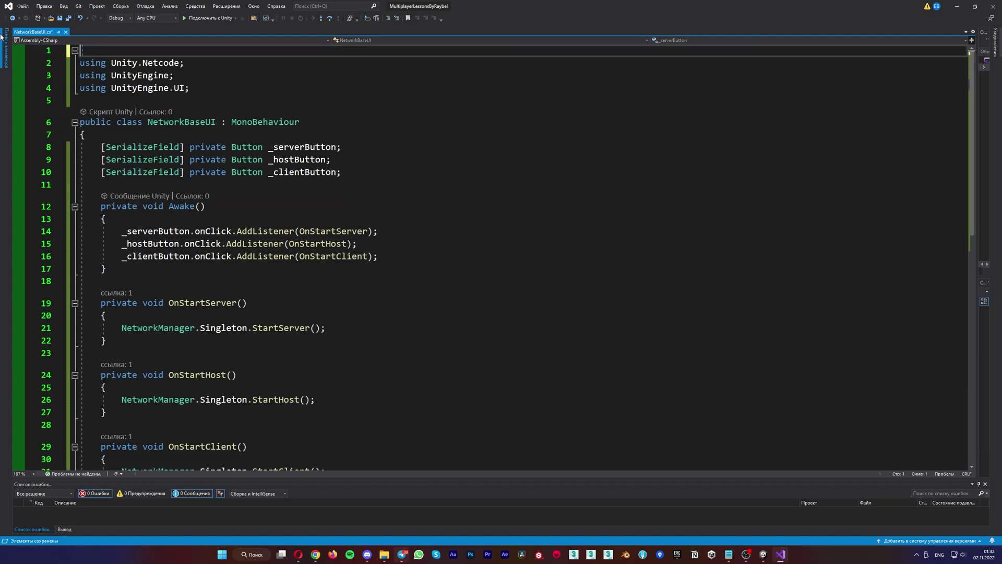
pyautogui.press('Delete')
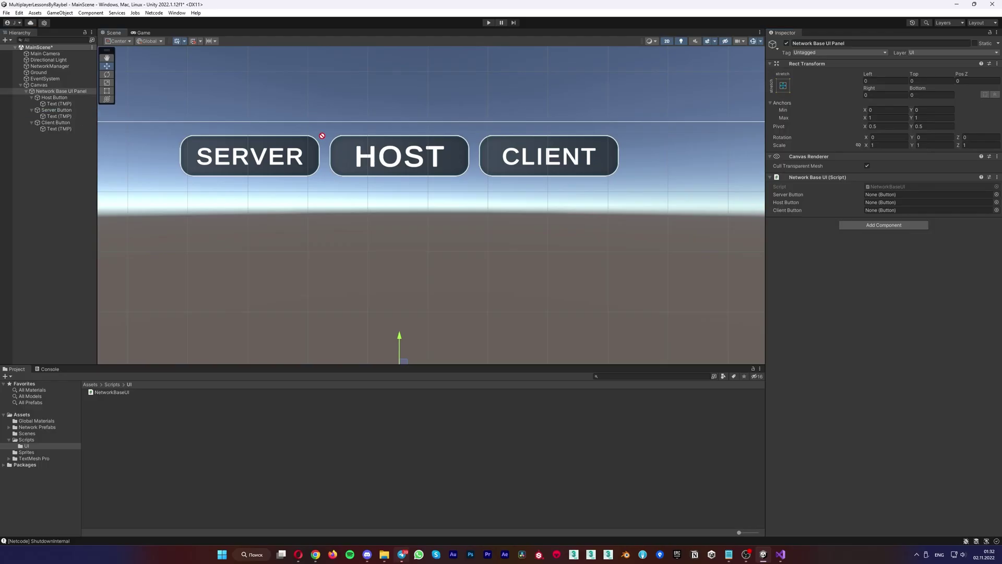
# Step: Assign the Server, Host and Client buttons to the Network Base UI panel's fields
pyautogui.moveTo(57, 110); pyautogui.dragTo(929, 194)
pyautogui.moveTo(51, 97); pyautogui.dragTo(874, 206)
pyautogui.moveTo(55, 122); pyautogui.dragTo(884, 212)
# Step: Test in Play mode that HOST spawns a player and logs StartHost in the Console
pyautogui.hotkey('ctrl', 'p')
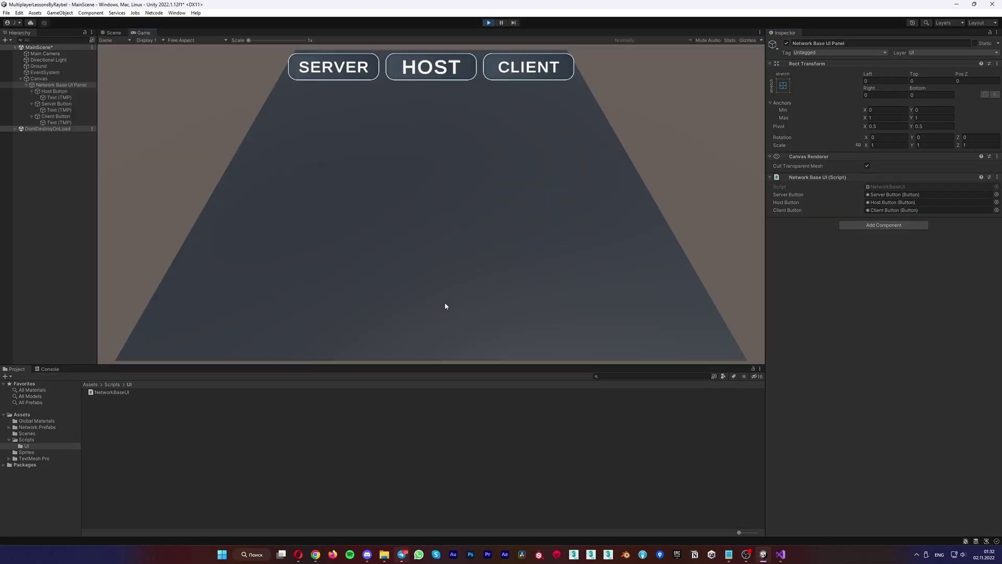
pyautogui.click(441, 75)
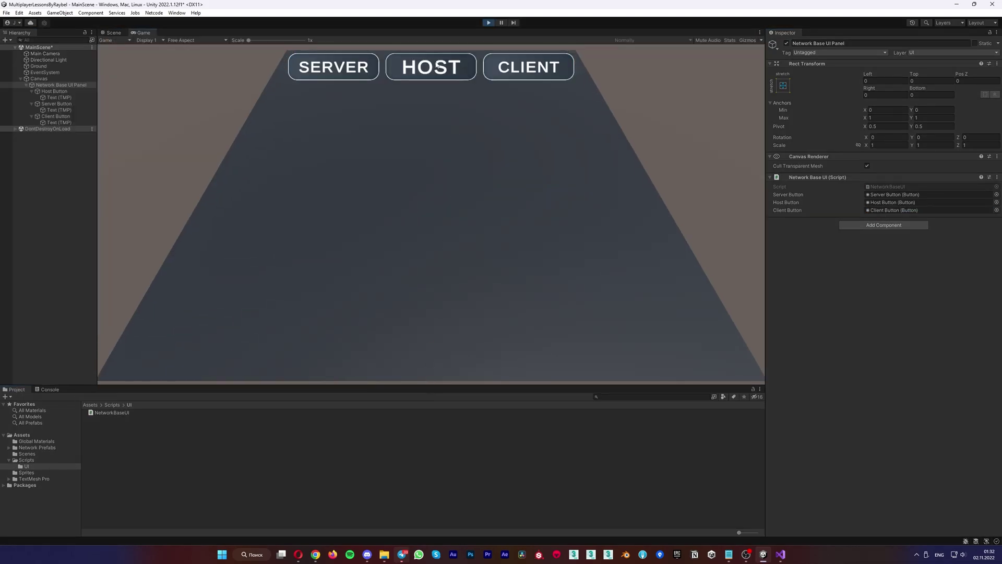
pyautogui.click(48, 389)
pyautogui.click(73, 410)
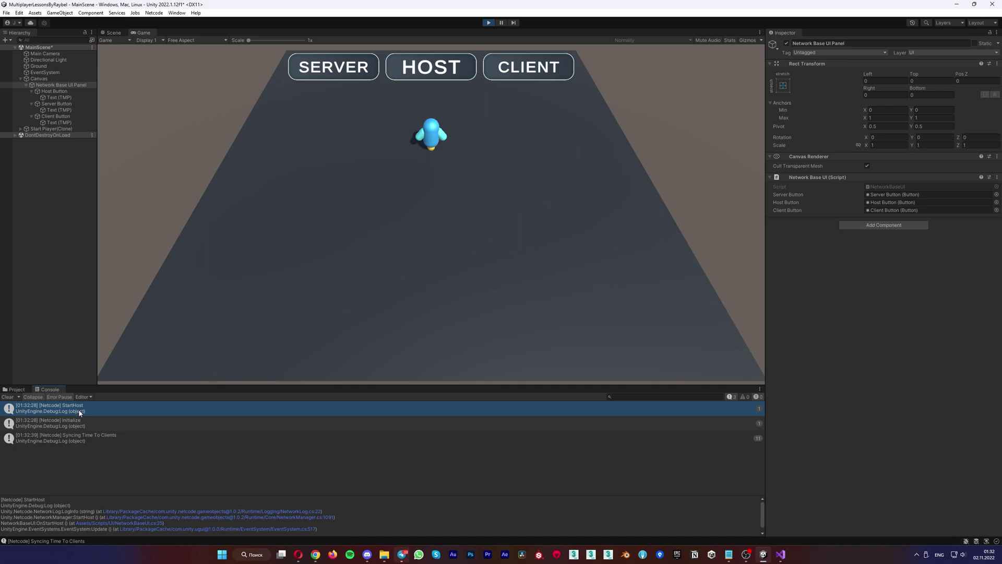
pyautogui.click(489, 22)
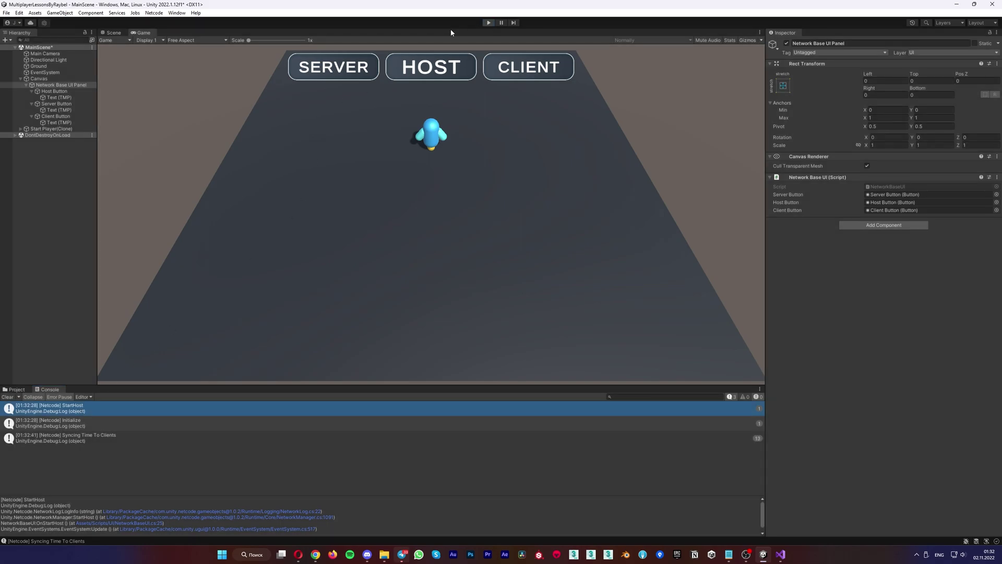
# Step: Check the Player Settings, keeping Fullscreen Mode set to Windowed
pyautogui.click(6, 13)
pyautogui.click(30, 109)
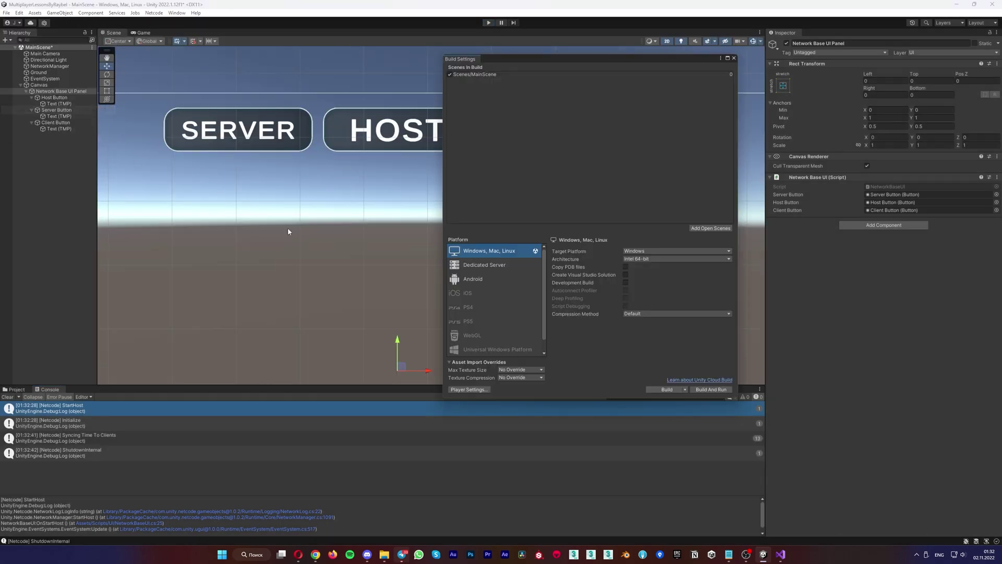
pyautogui.click(469, 390)
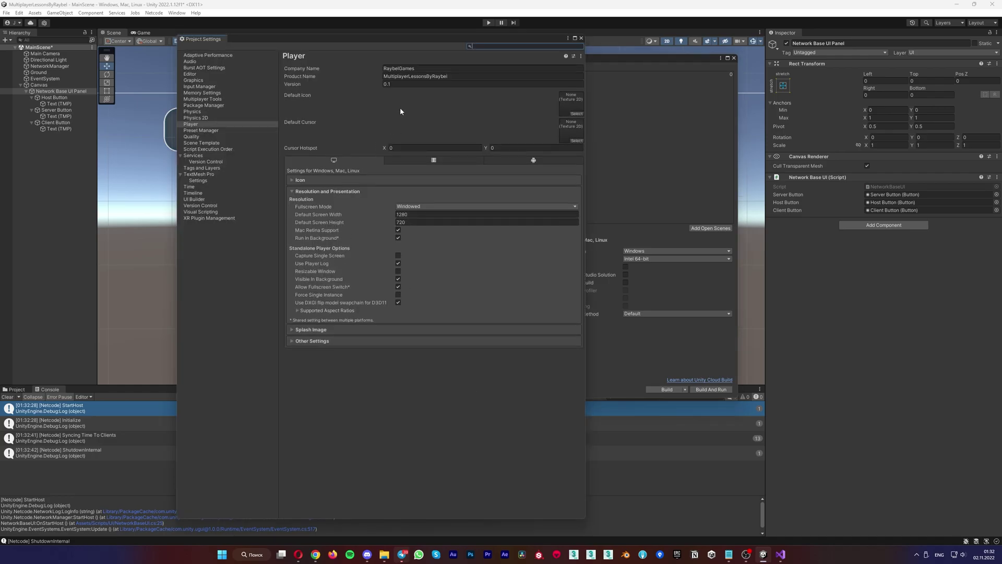
pyautogui.click(401, 69)
pyautogui.click(414, 207)
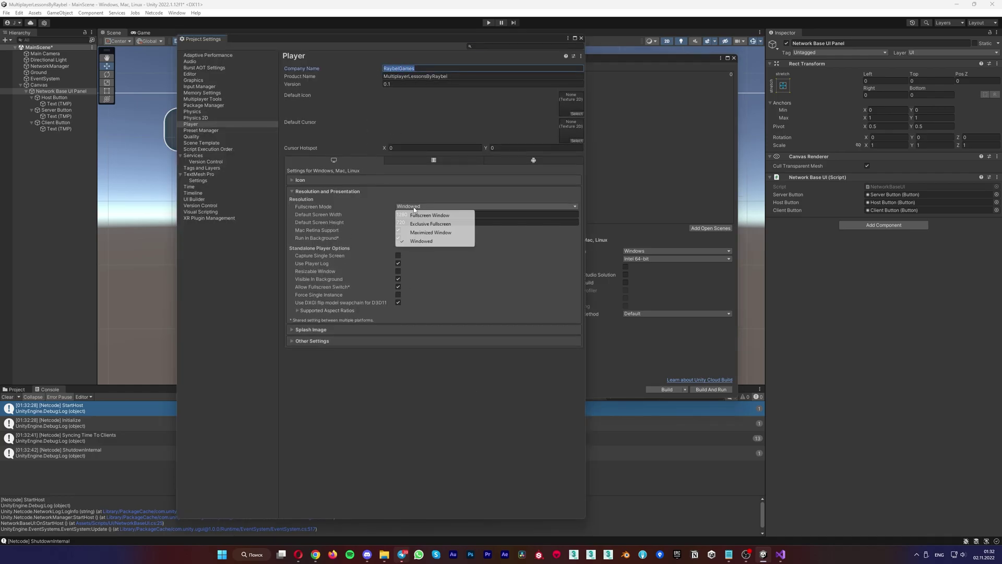
pyautogui.press('Escape')
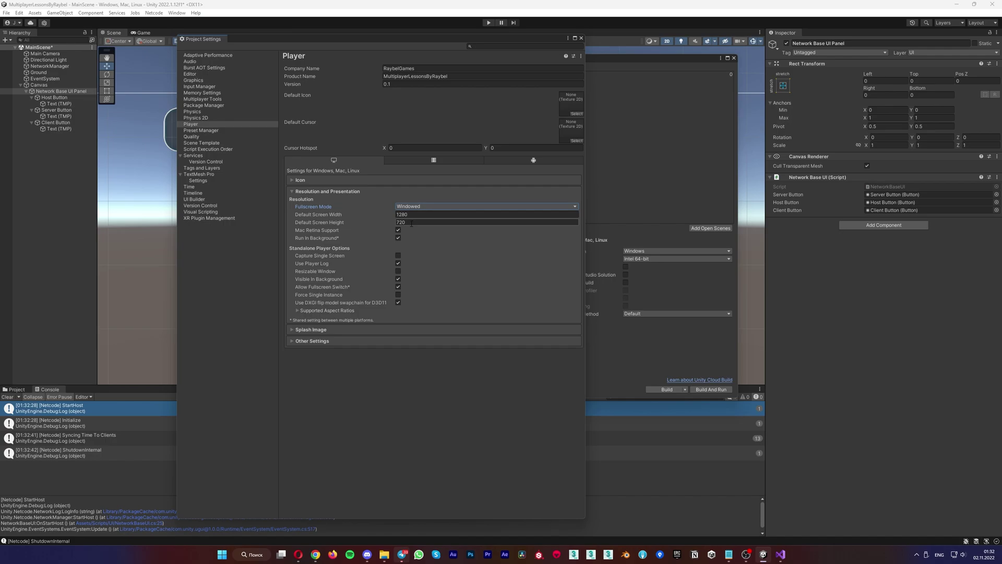
pyautogui.click(584, 40)
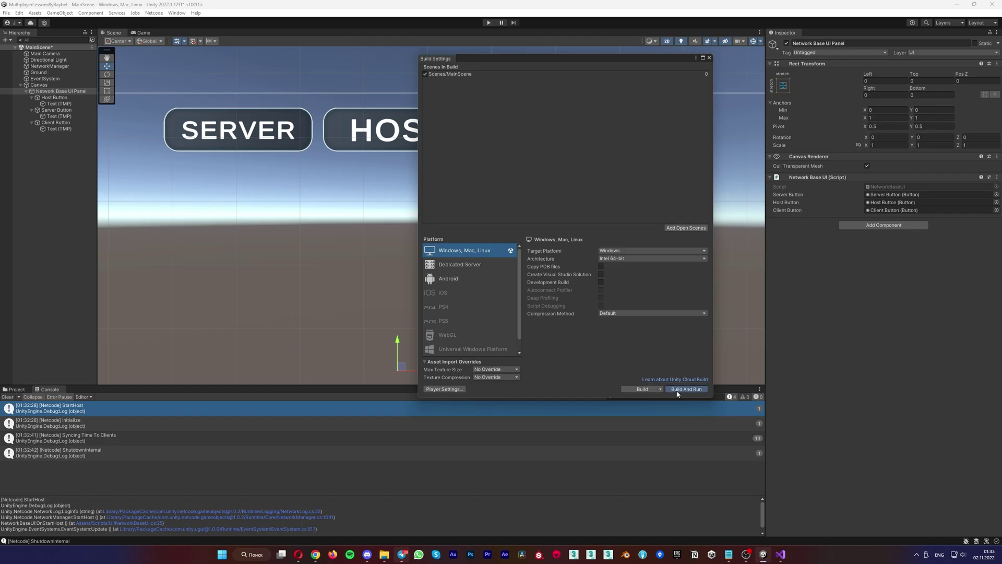
# Step: Build and run the game into the Build folder, saving the modified scene
pyautogui.click(677, 393)
pyautogui.doubleClick(84, 96)
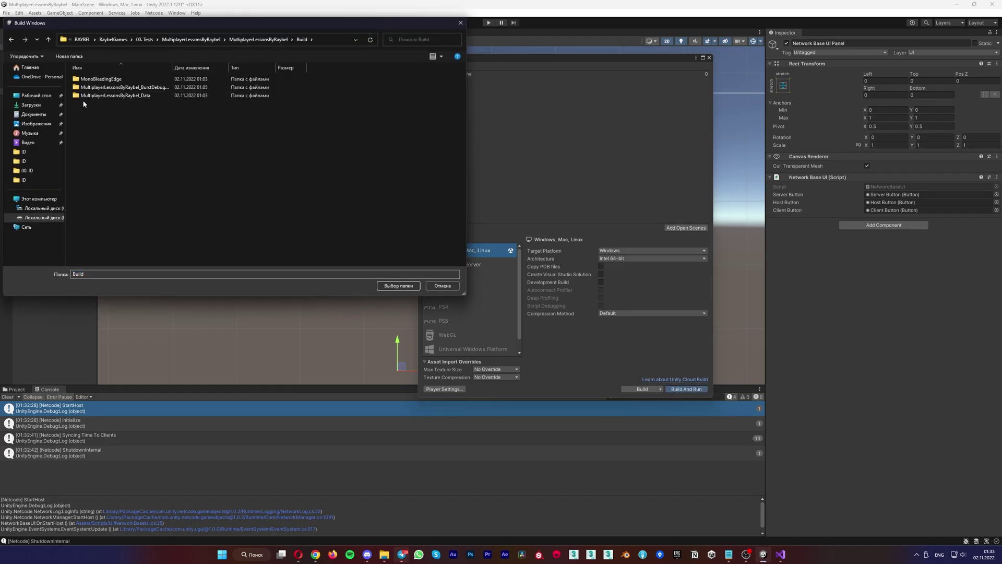
pyautogui.click(398, 286)
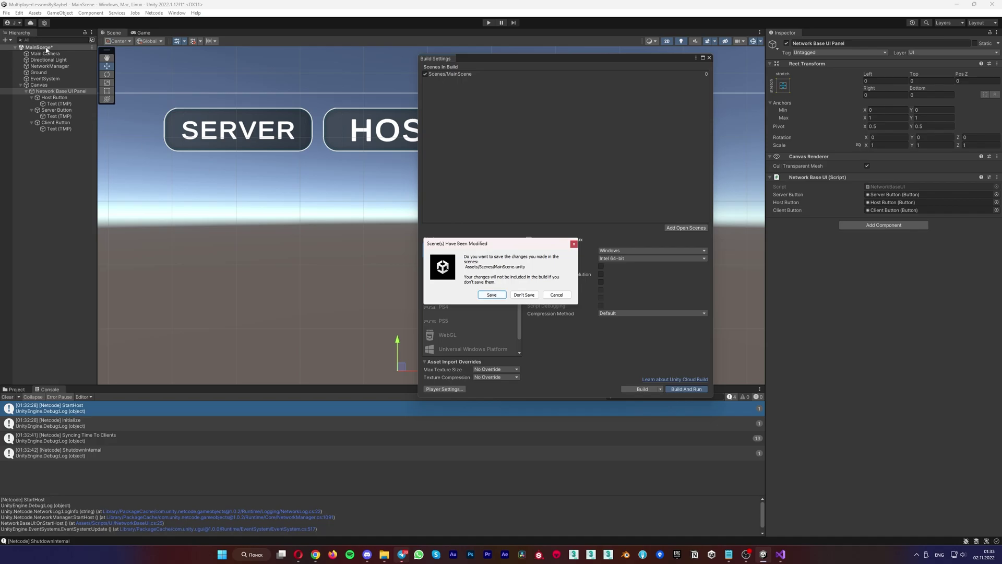
pyautogui.click(493, 294)
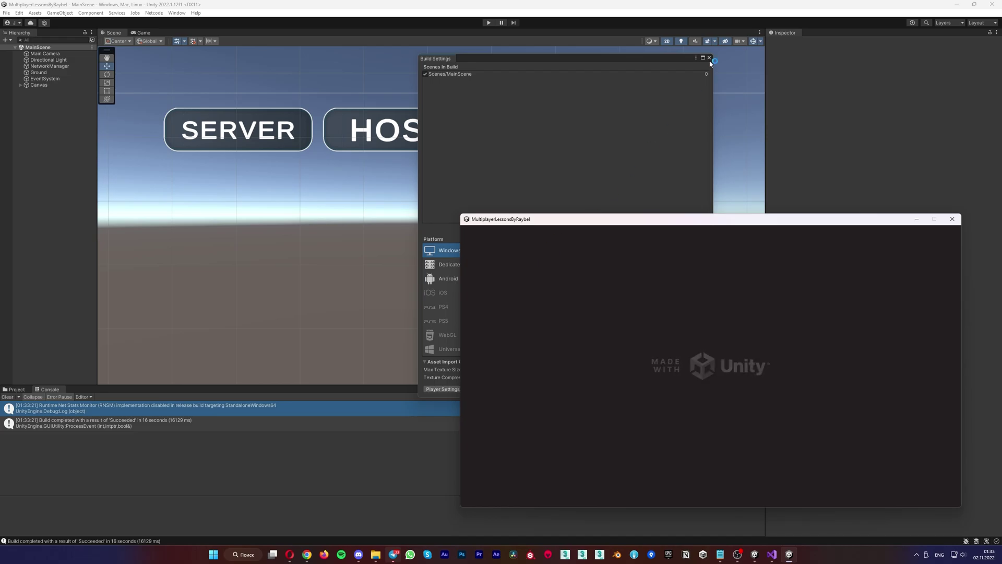
# Step: Host in the editor and check the first spawned player and the Client Connected log
pyautogui.click(709, 57)
pyautogui.click(488, 22)
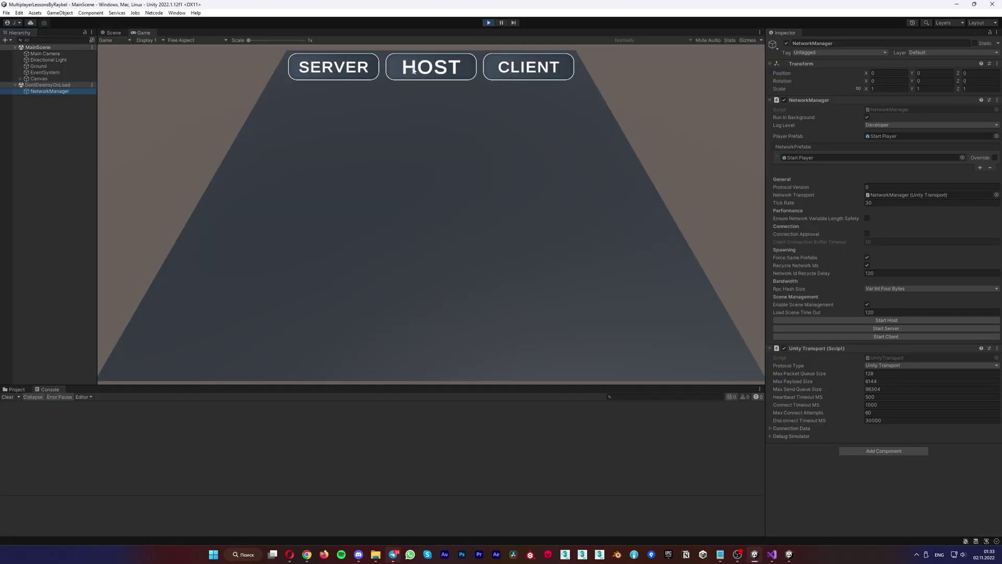
pyautogui.click(414, 71)
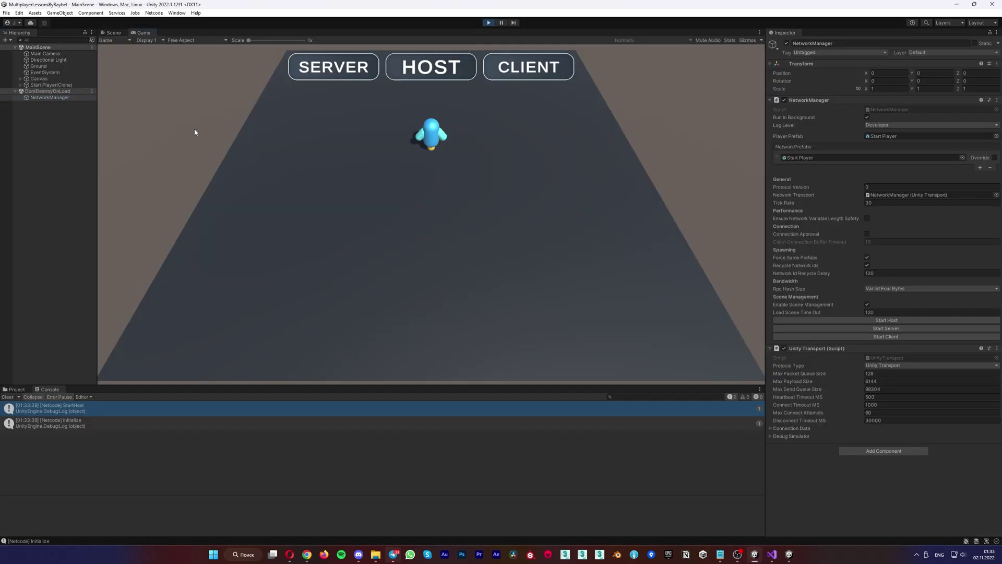
pyautogui.click(40, 85)
pyautogui.press('Right')
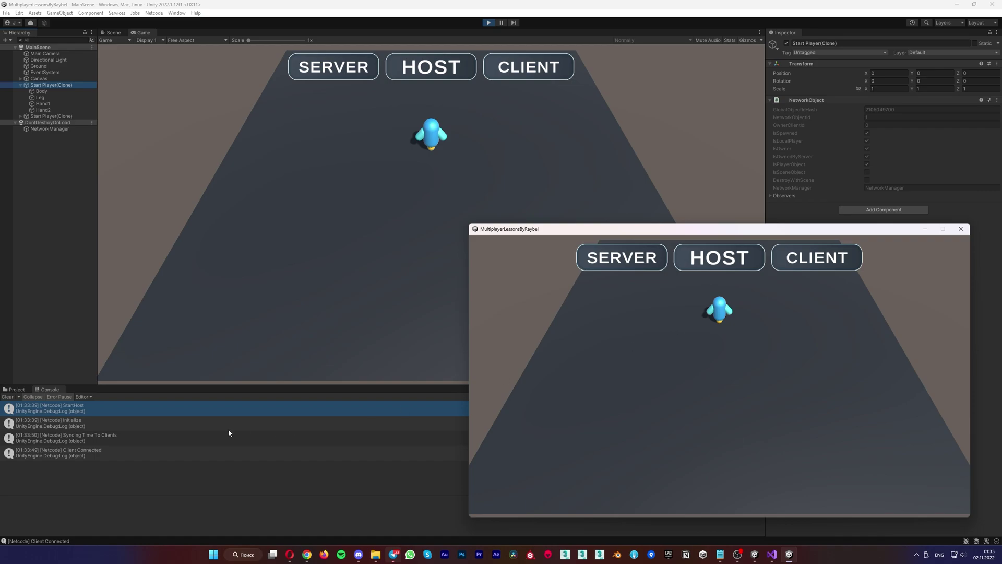
pyautogui.click(57, 452)
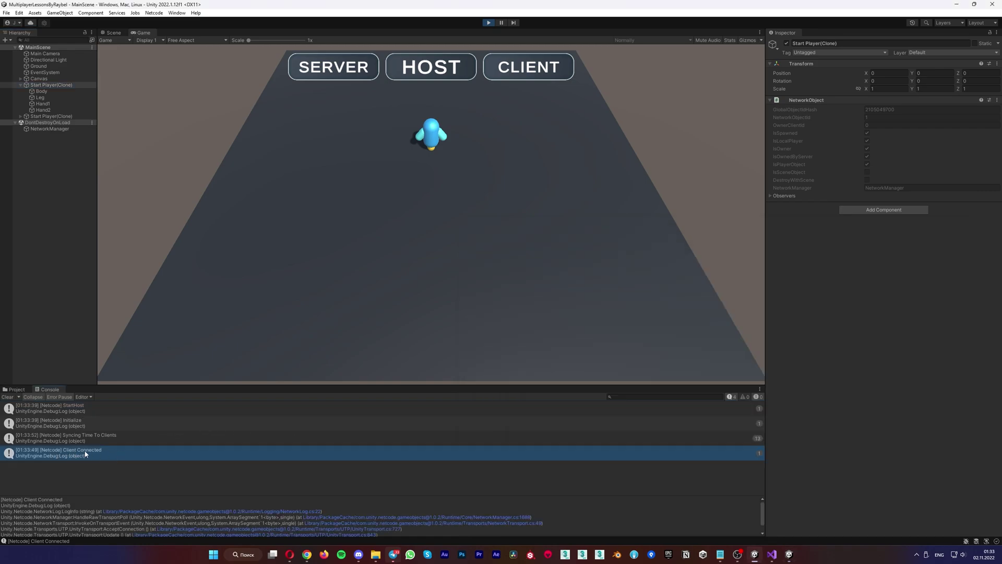
# Step: Compare the two spawned players' network details and owner client ids
pyautogui.click(20, 116)
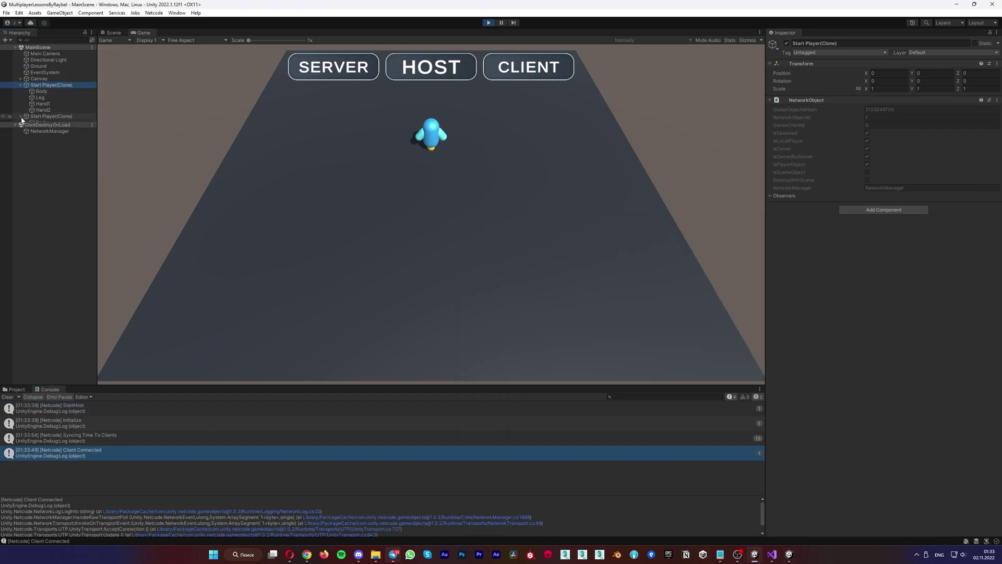
pyautogui.click(39, 117)
pyautogui.click(47, 85)
pyautogui.click(47, 116)
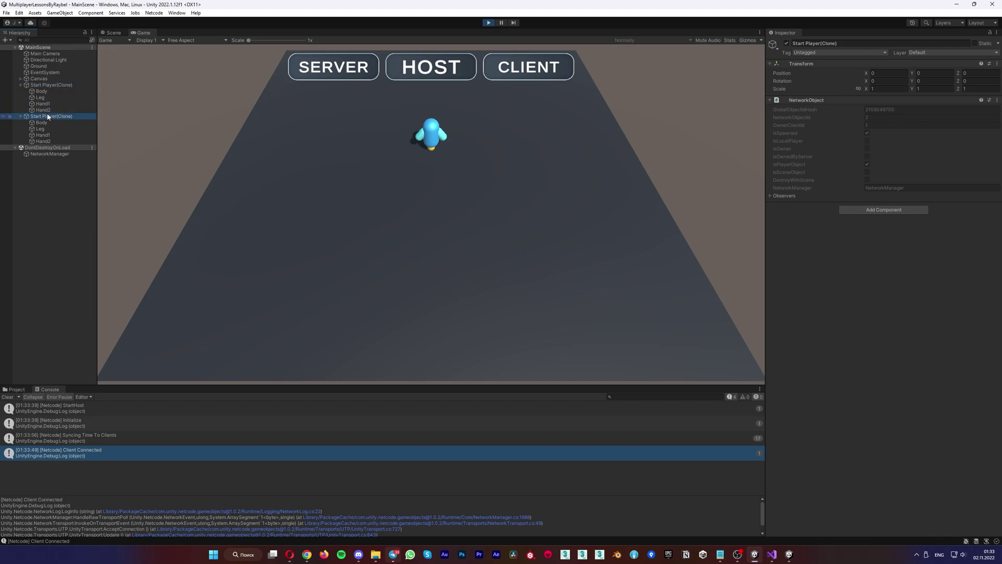
# Step: Frame the second player in the Scene view and move it to X -2.234
pyautogui.click(113, 34)
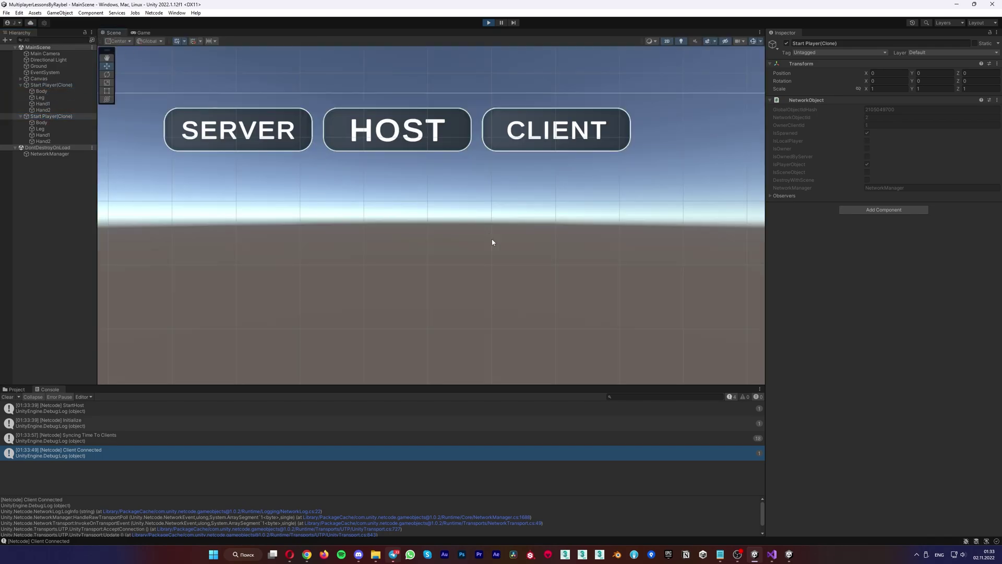
pyautogui.doubleClick(55, 117)
pyautogui.scroll(-5, 616, 92)
pyautogui.keyDown('alt'); pyautogui.moveTo(616, 92); pyautogui.dragTo(574, 156); pyautogui.keyUp('alt')
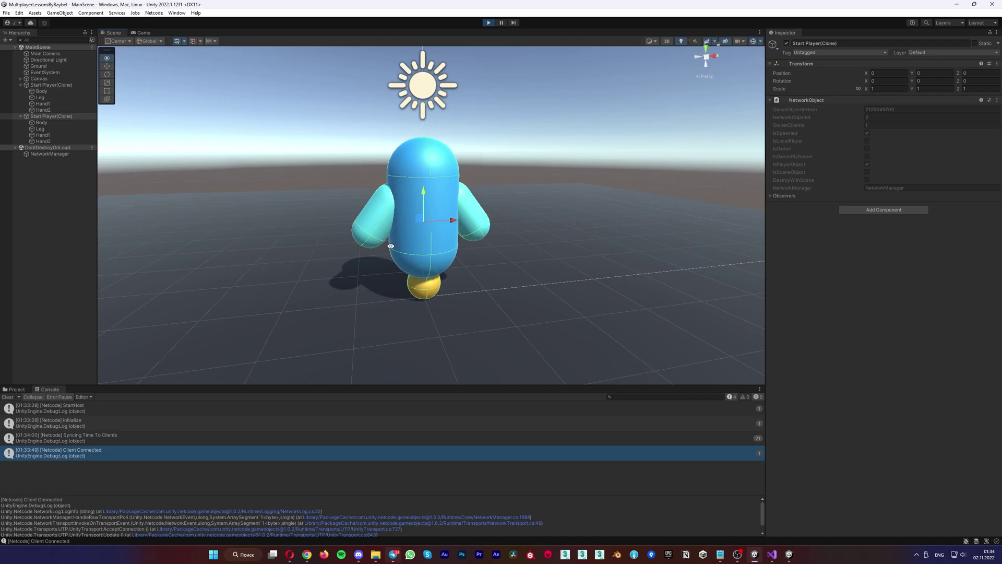
pyautogui.moveTo(435, 221); pyautogui.dragTo(266, 235)
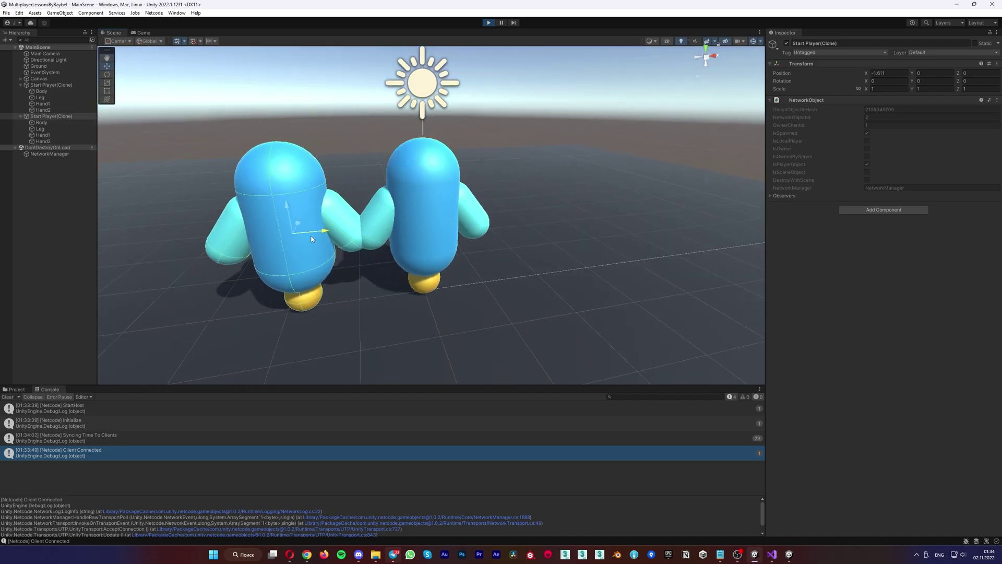
# Step: Look at the standalone build window, then return to the editor and exit Play mode
pyautogui.click(789, 554)
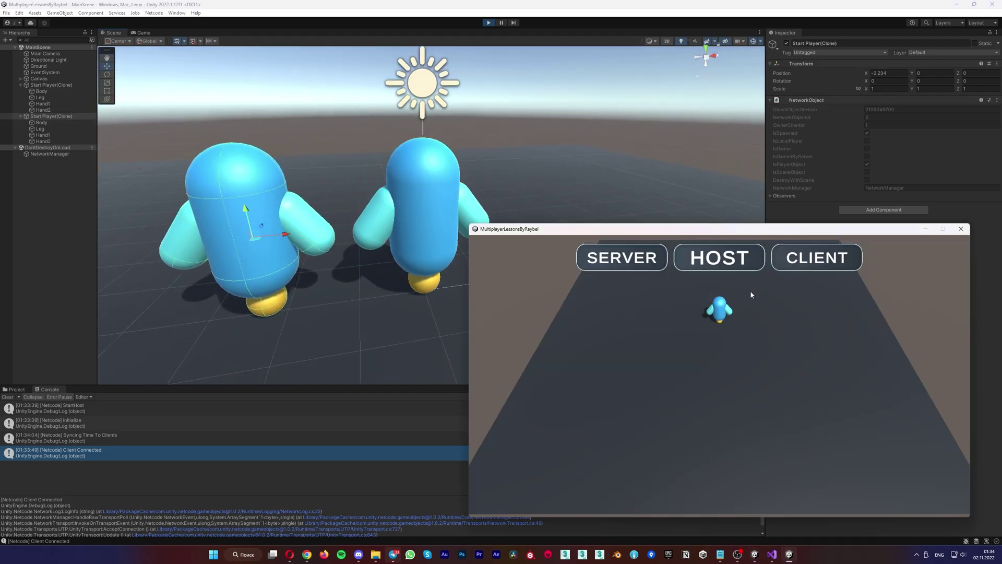
pyautogui.click(142, 33)
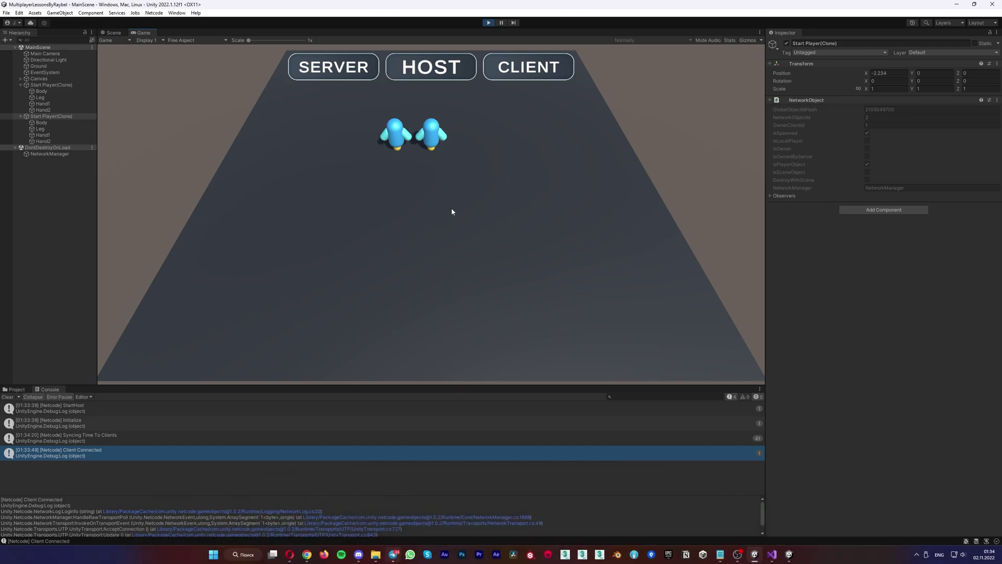
pyautogui.hotkey('ctrl', 'p')
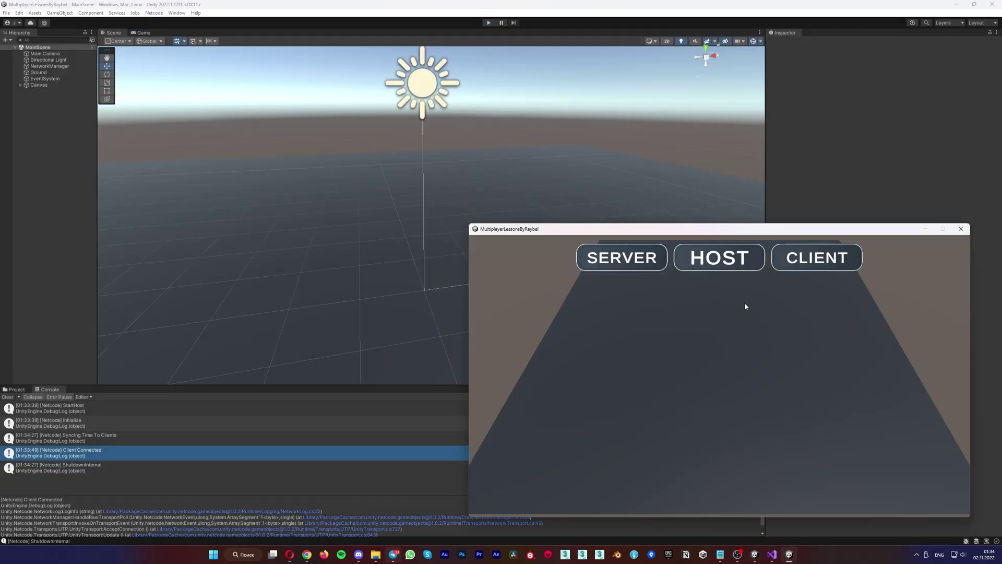
# Step: Move the standalone build window aside and close it
pyautogui.moveTo(693, 230); pyautogui.dragTo(529, 196)
pyautogui.click(797, 195)
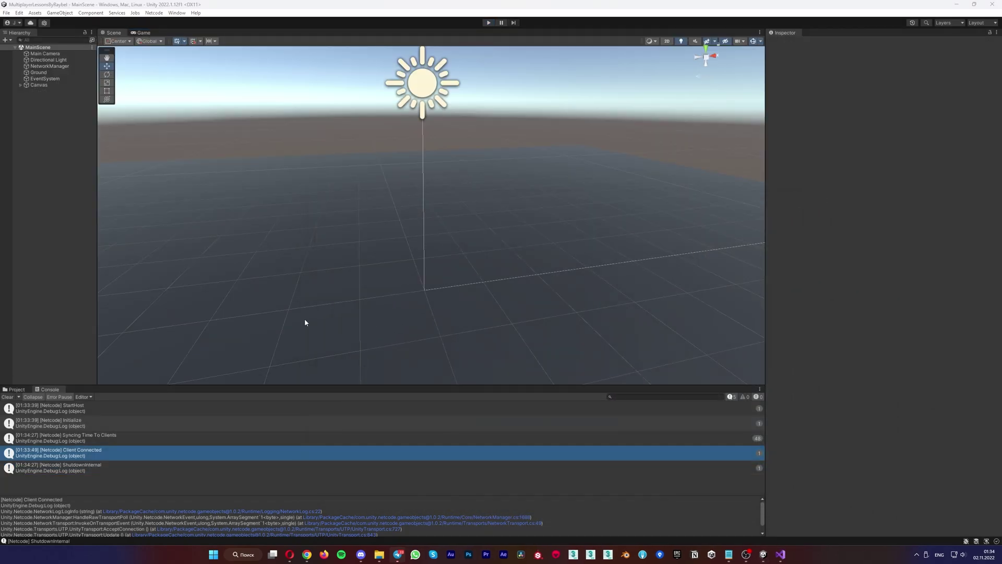